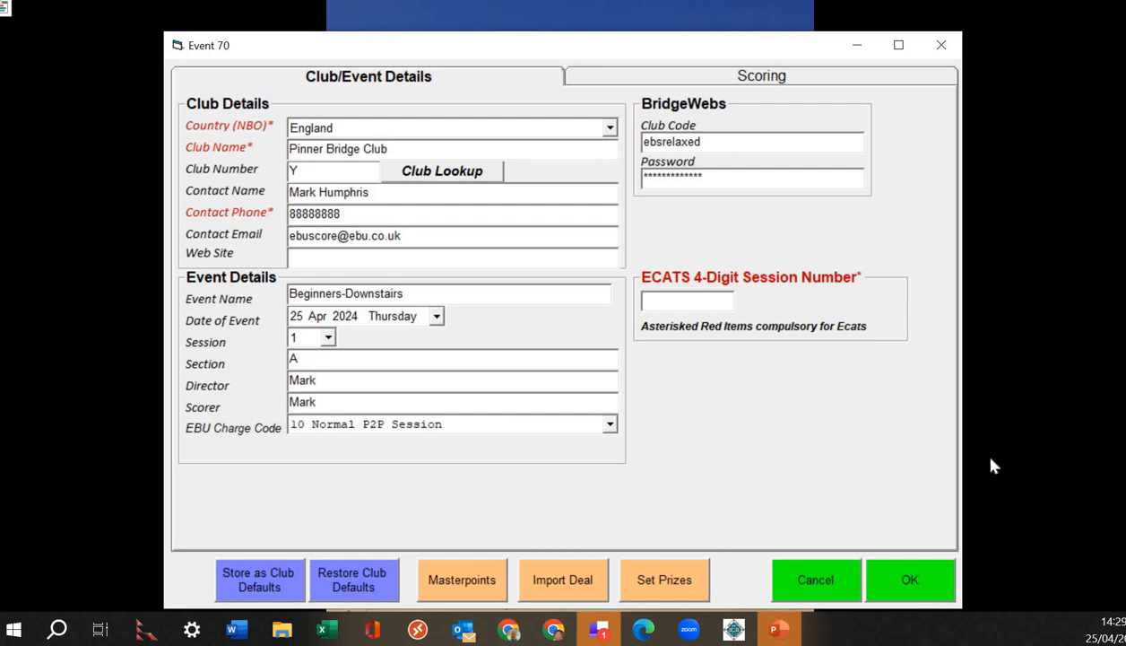
Accept the Beginners-Downstairs event details and choose the Skip Mitchell movement for 6 tables
left_click(899, 587)
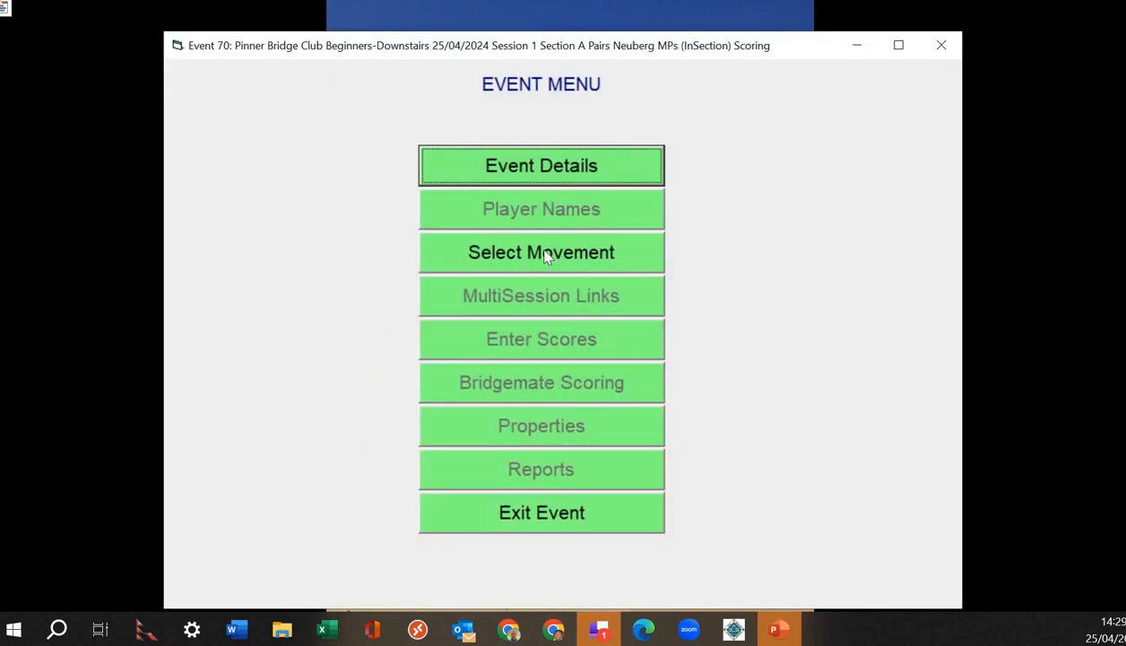
left_click(547, 255)
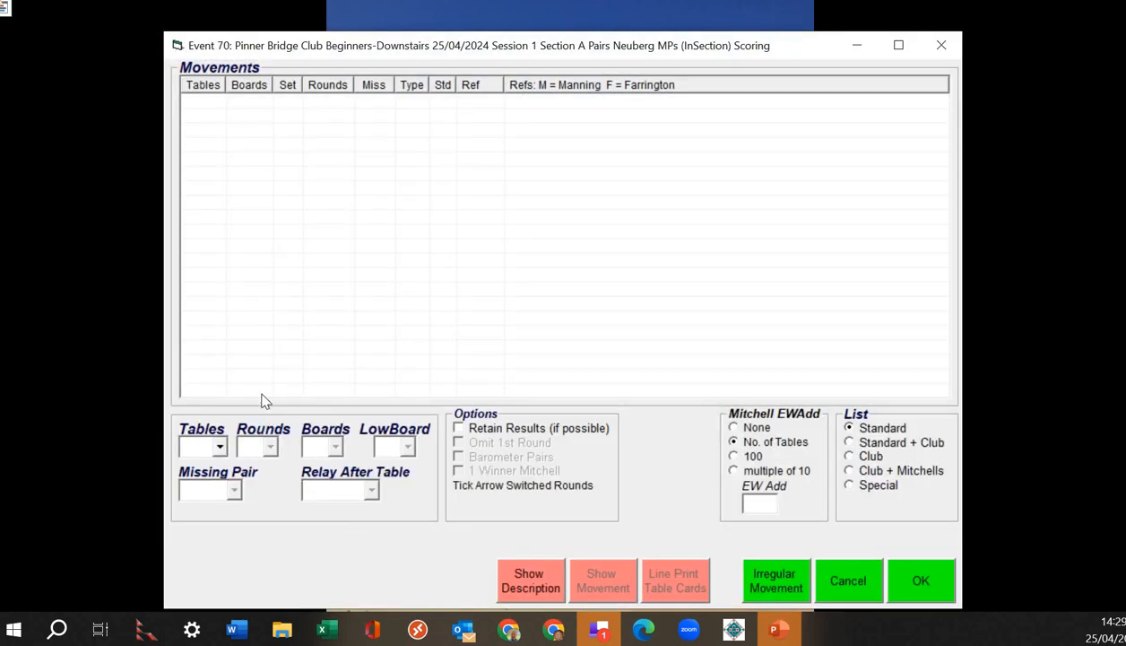
left_click(218, 445)
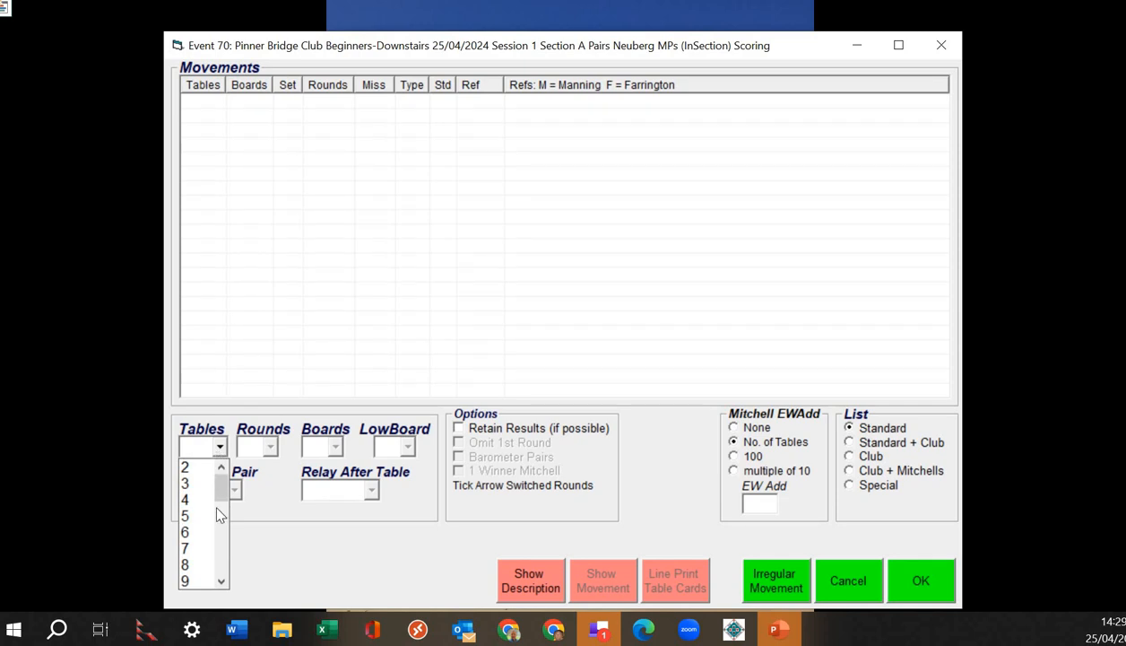
left_click(203, 531)
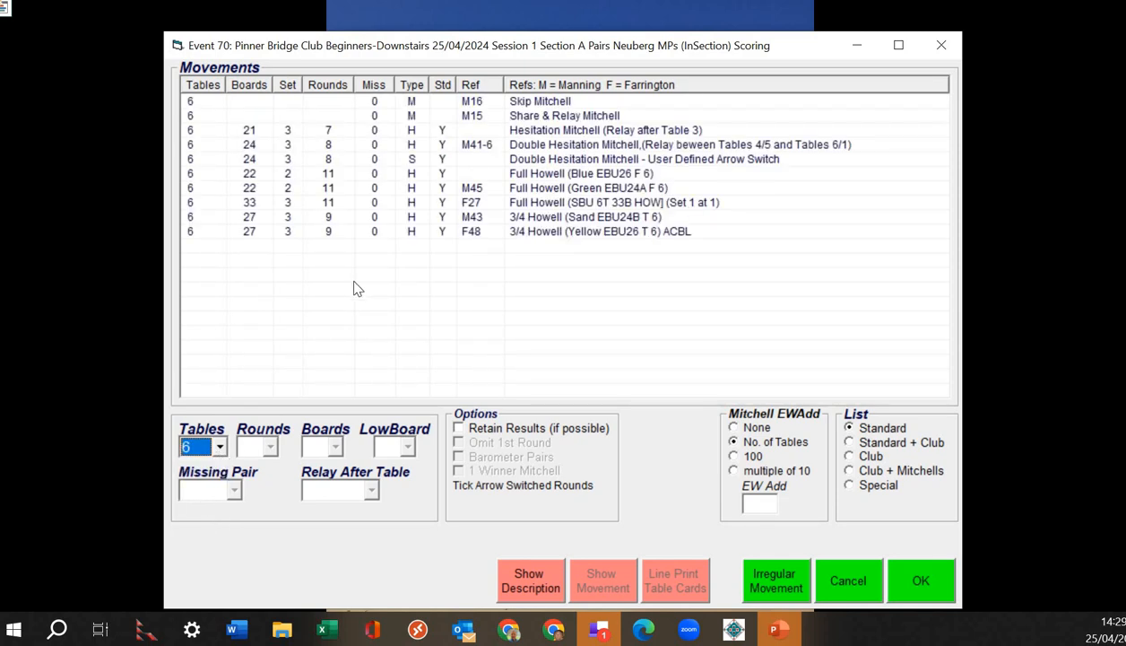
left_click(554, 104)
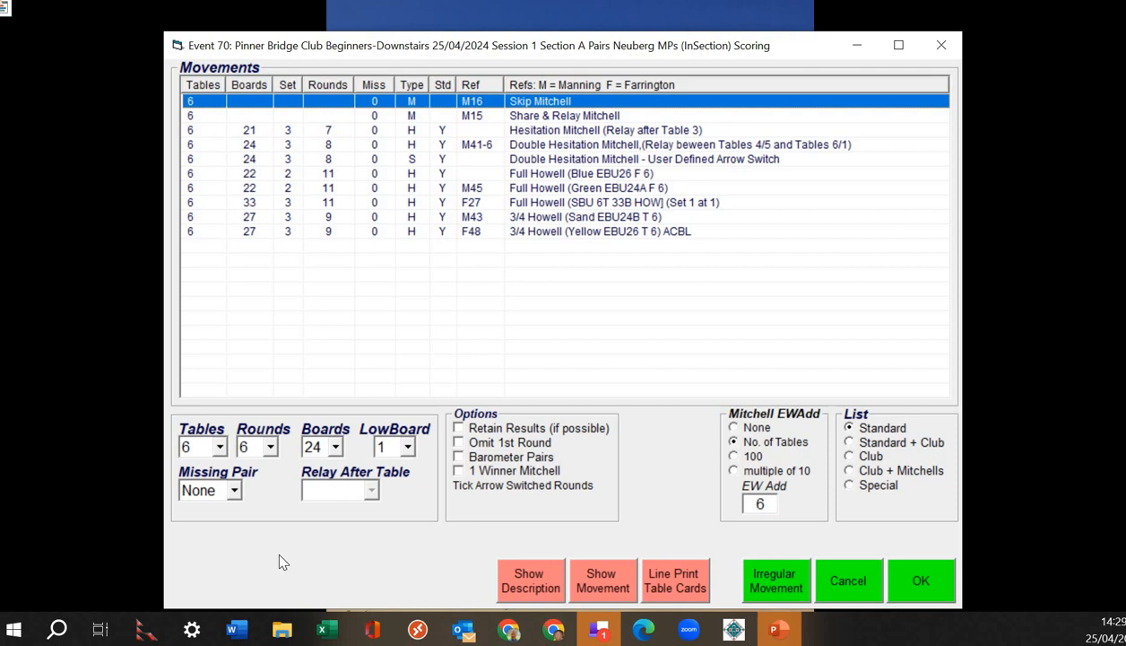
Set the number of boards to 12 and confirm the Skip Mitchell movement
left_click(334, 449)
left_click(337, 467)
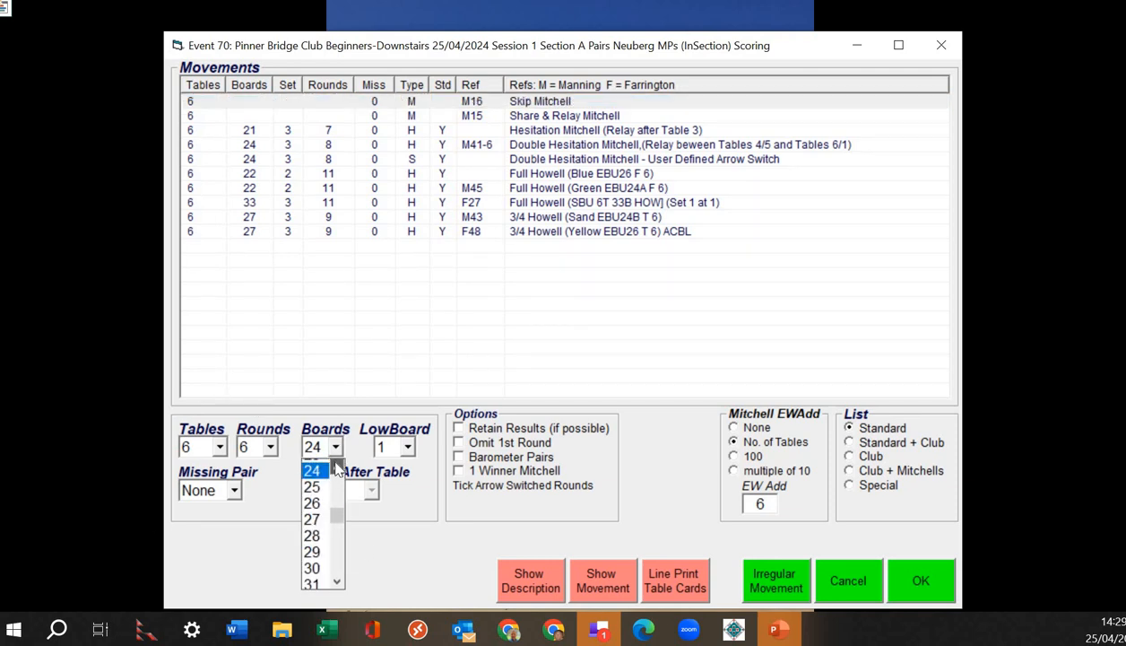
left_click(337, 467)
left_click(338, 467)
left_click(337, 467)
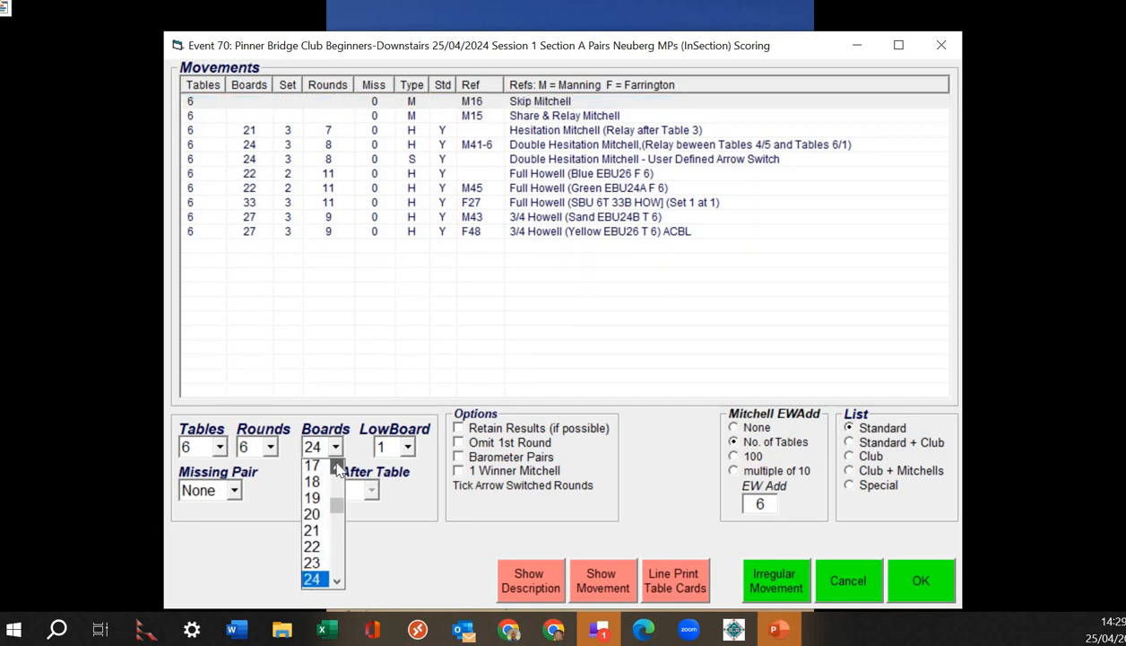
left_click(337, 467)
left_click(337, 467)
left_click(337, 467)
left_click(337, 468)
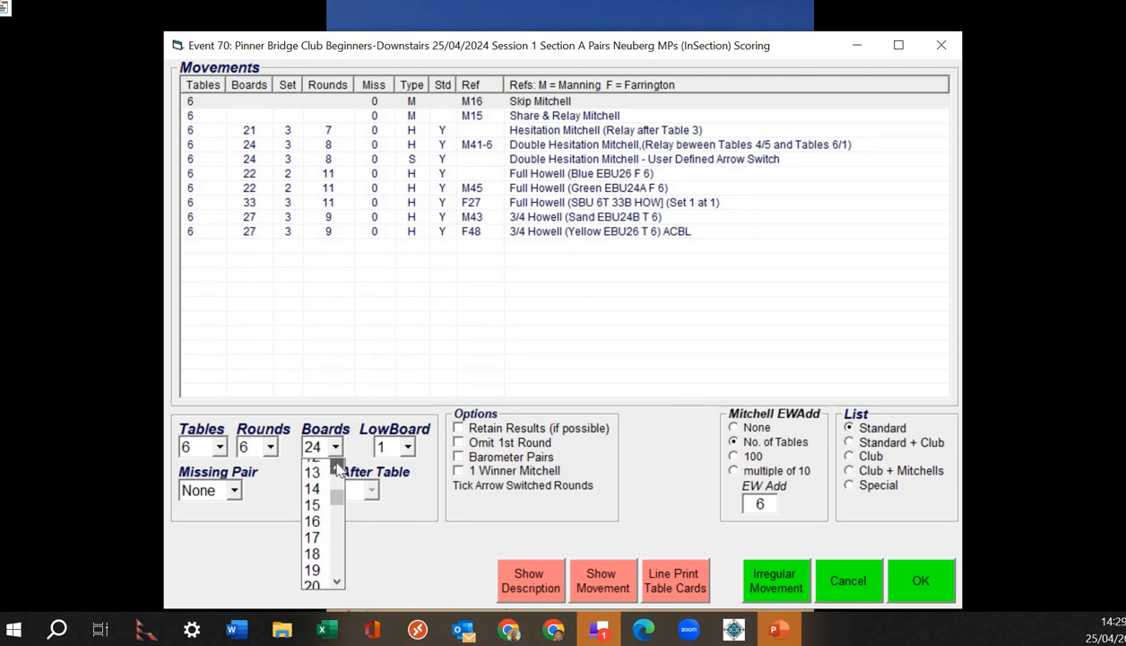
scroll(327, 518, "up", 1)
left_click(313, 499)
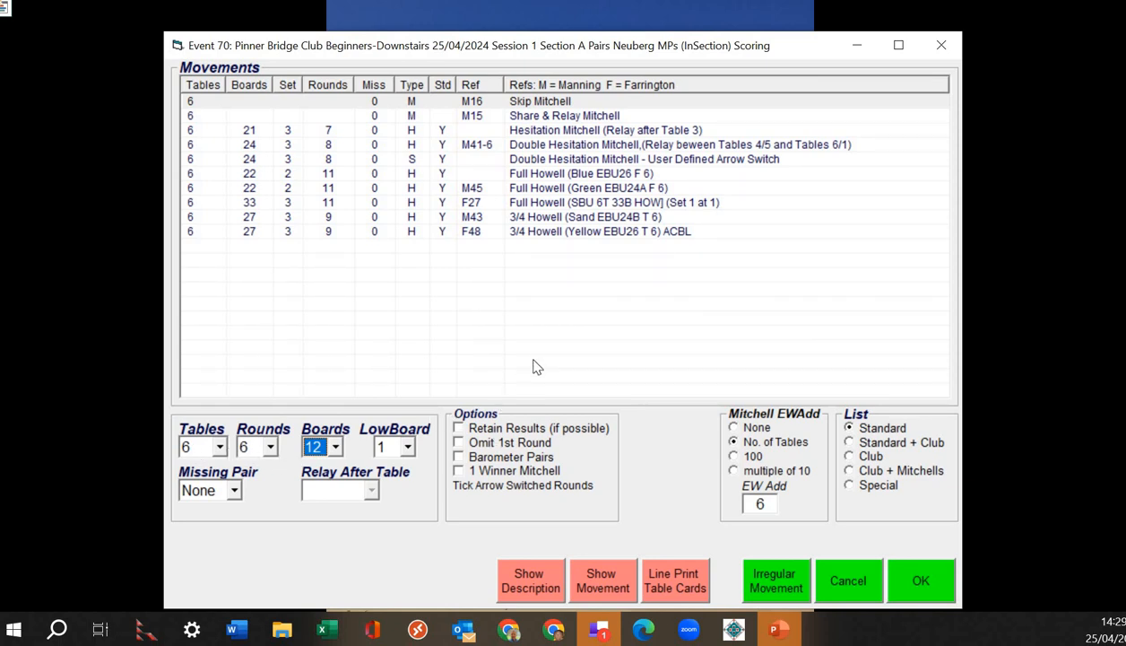
left_click(923, 586)
left_click(498, 492)
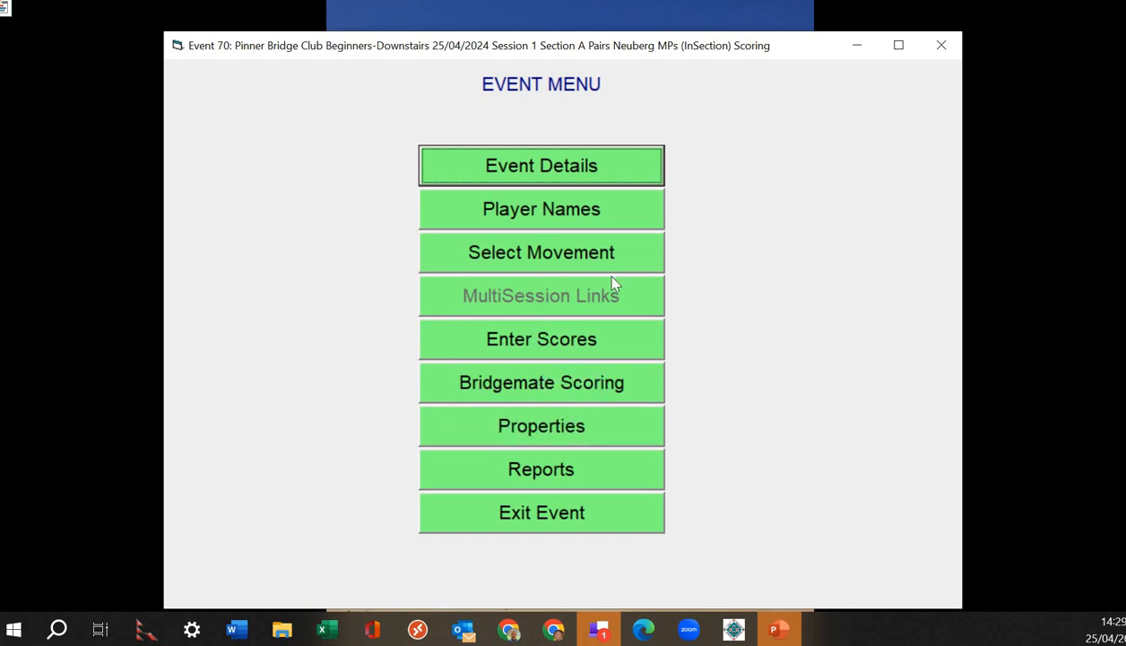
Leave the Beginners-Downstairs event and create a new event named Unsupervised with section B
left_click(550, 515)
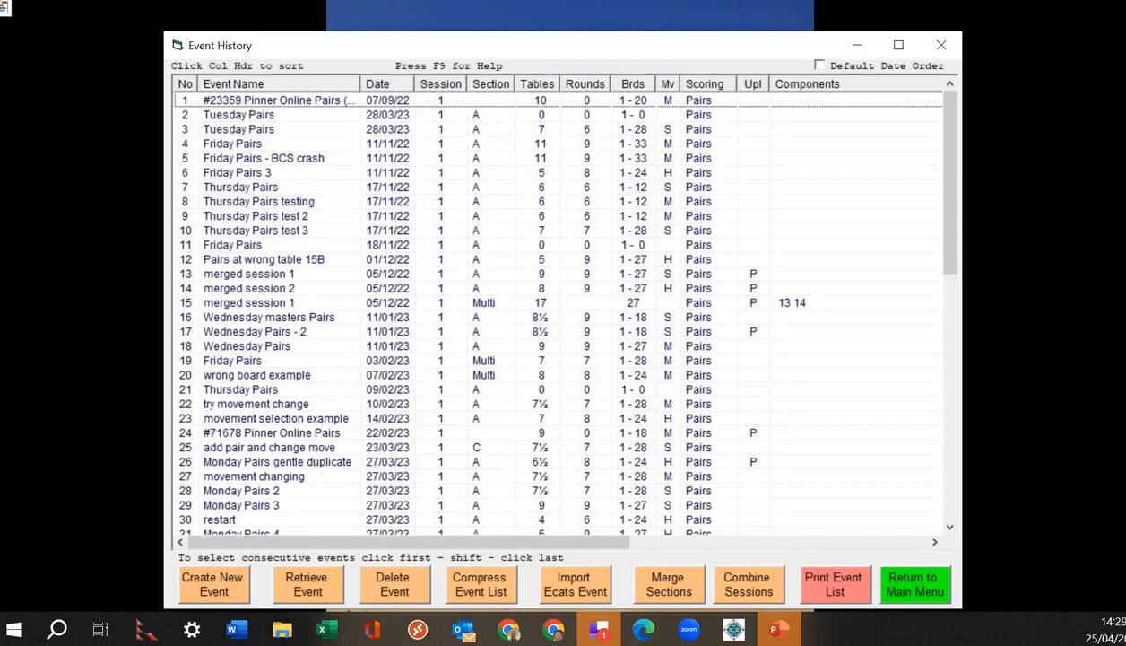
left_click(222, 590)
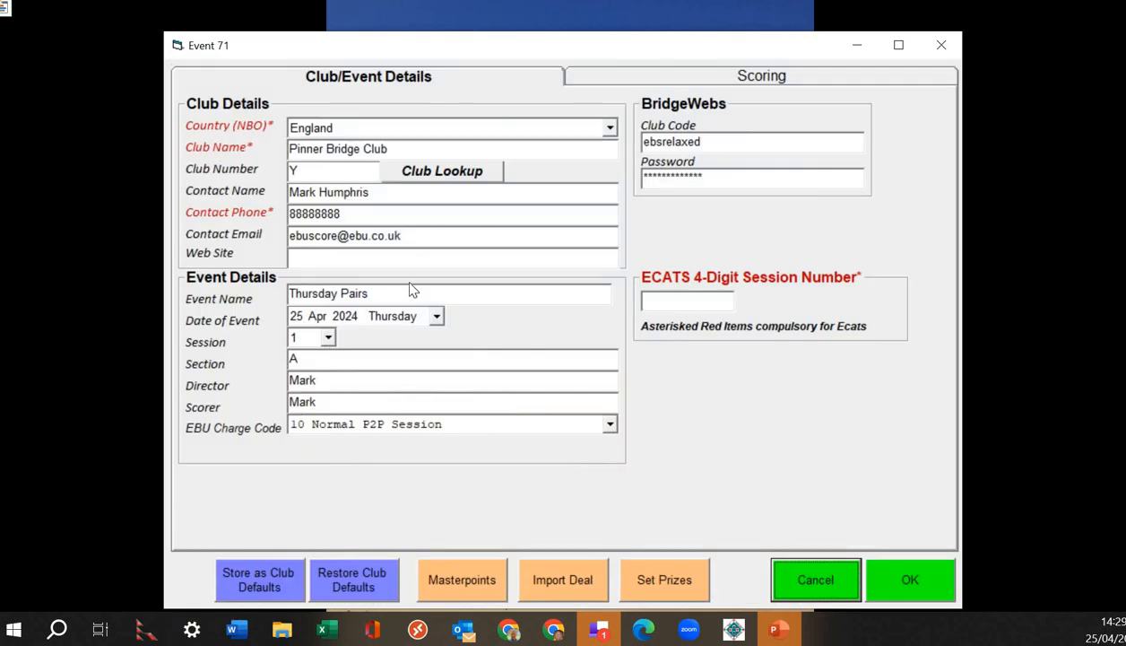
left_click(404, 292)
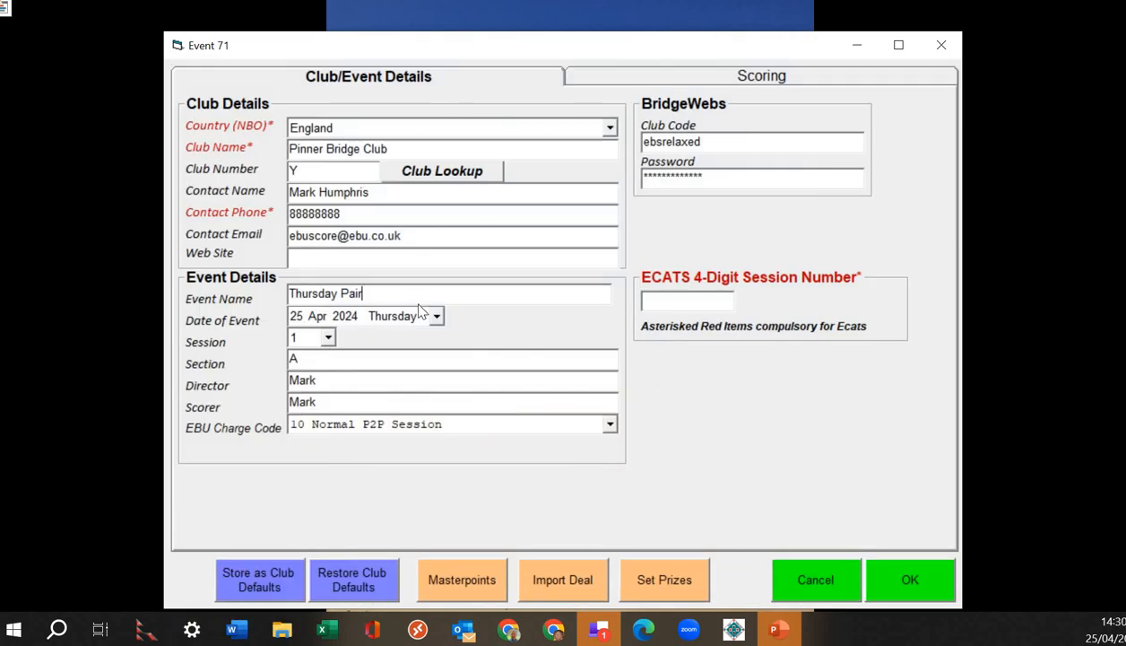
key("BackSpace")
key("BackSpace")
key("BackSpace")
key("BackSpace")
key("BackSpace")
key("BackSpace")
key("BackSpace")
key("BackSpace")
key("BackSpace")
key("BackSpace")
key("BackSpace")
key("BackSpace")
key("BackSpace")
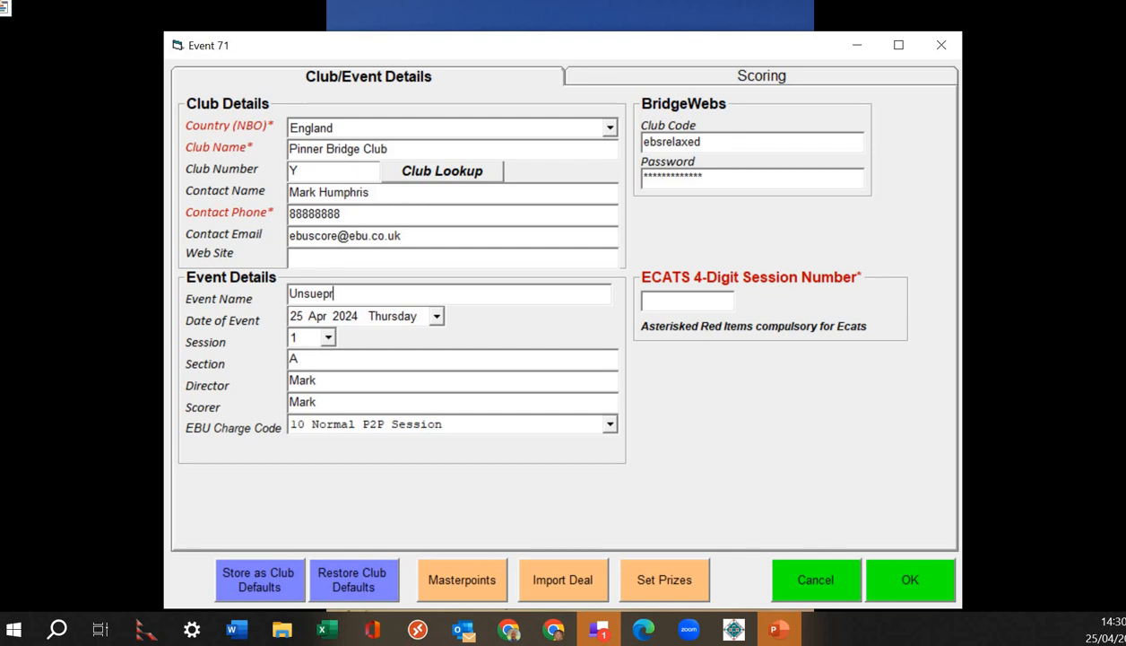
type("Unsueprvi")
key("BackSpace")
key("BackSpace")
key("BackSpace")
key("BackSpace")
key("BackSpace")
type("pervisedsection")
left_click(883, 586)
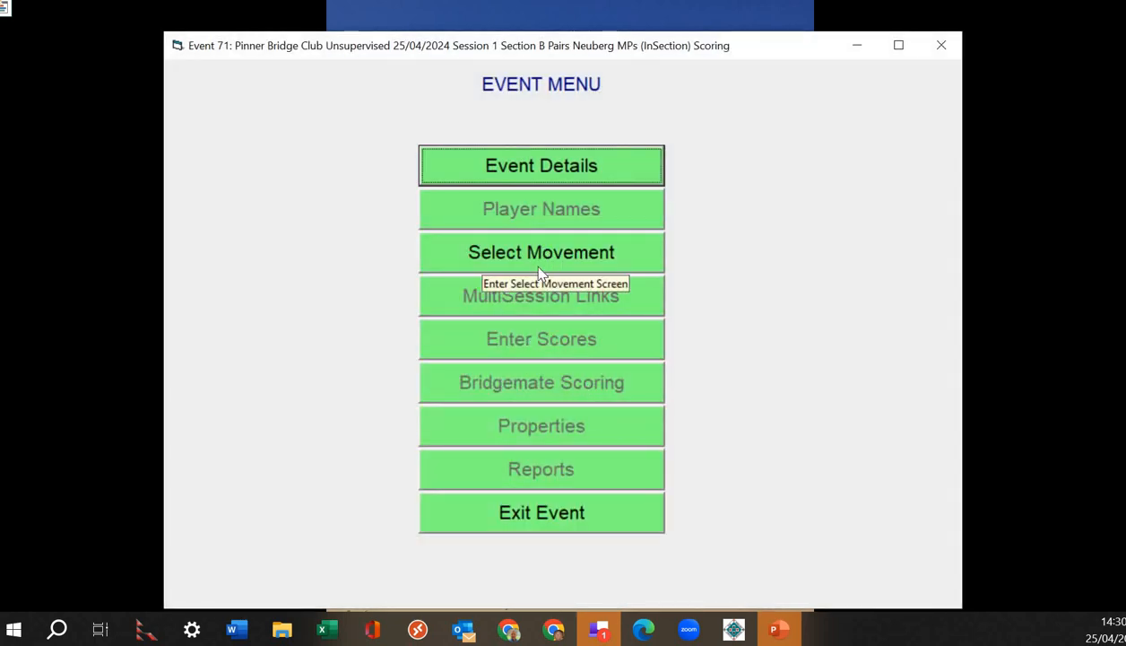
Choose the Hesitation Mitchell (Relay after Table 2) movement for 5 tables in the Unsupervised event
left_click(547, 259)
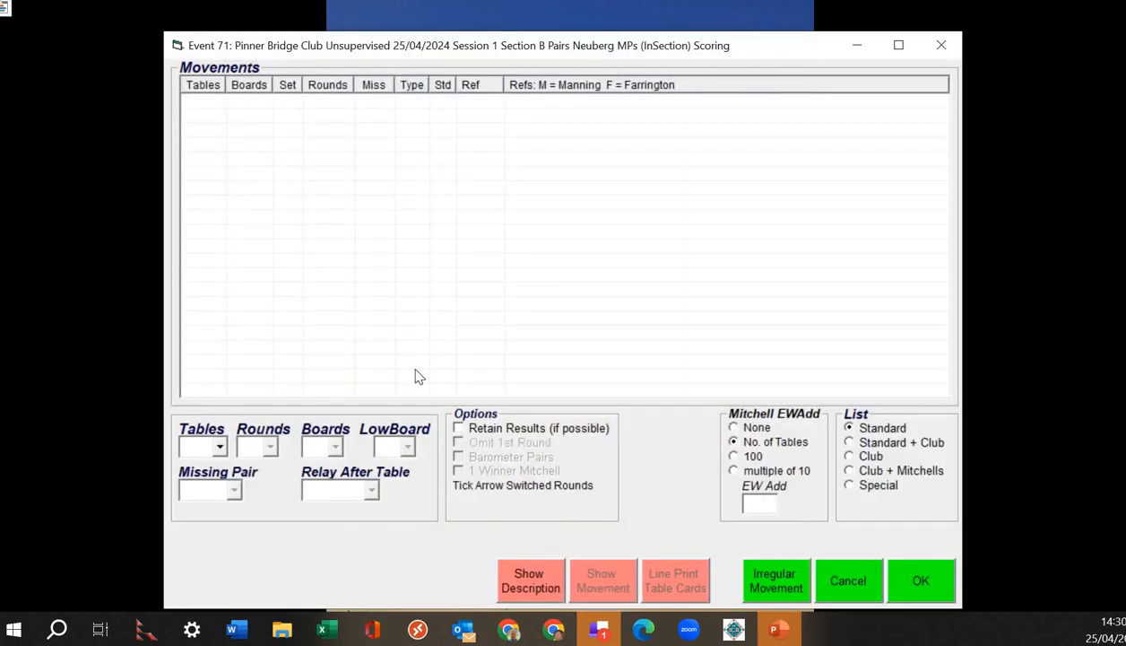
left_click(221, 449)
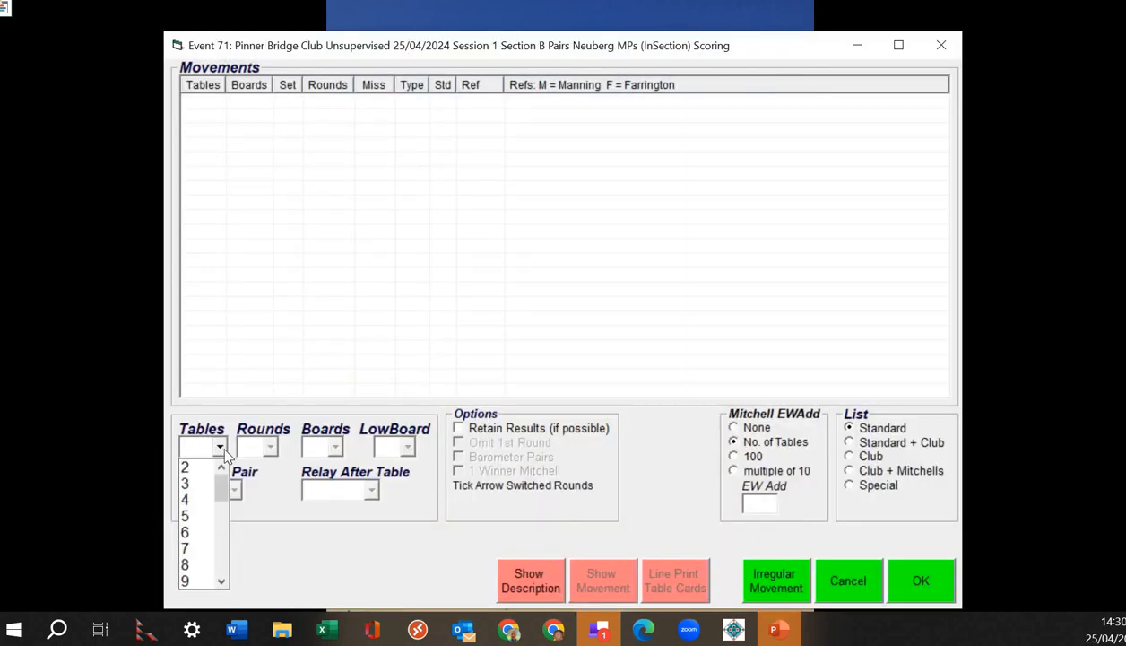
left_click(200, 523)
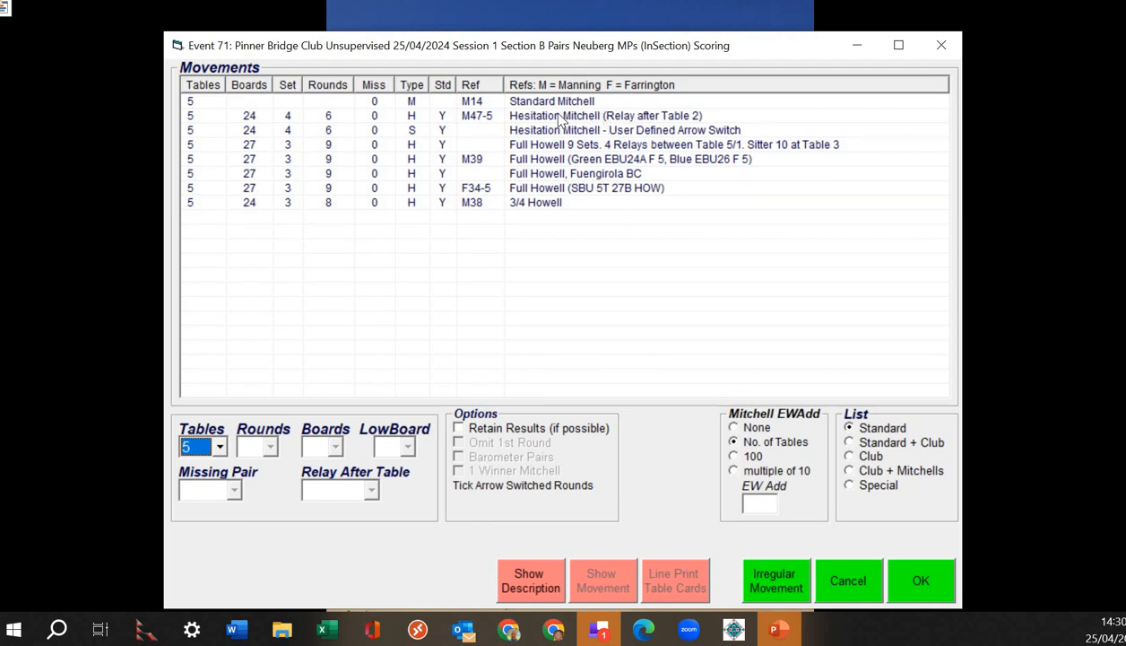
left_click(529, 117)
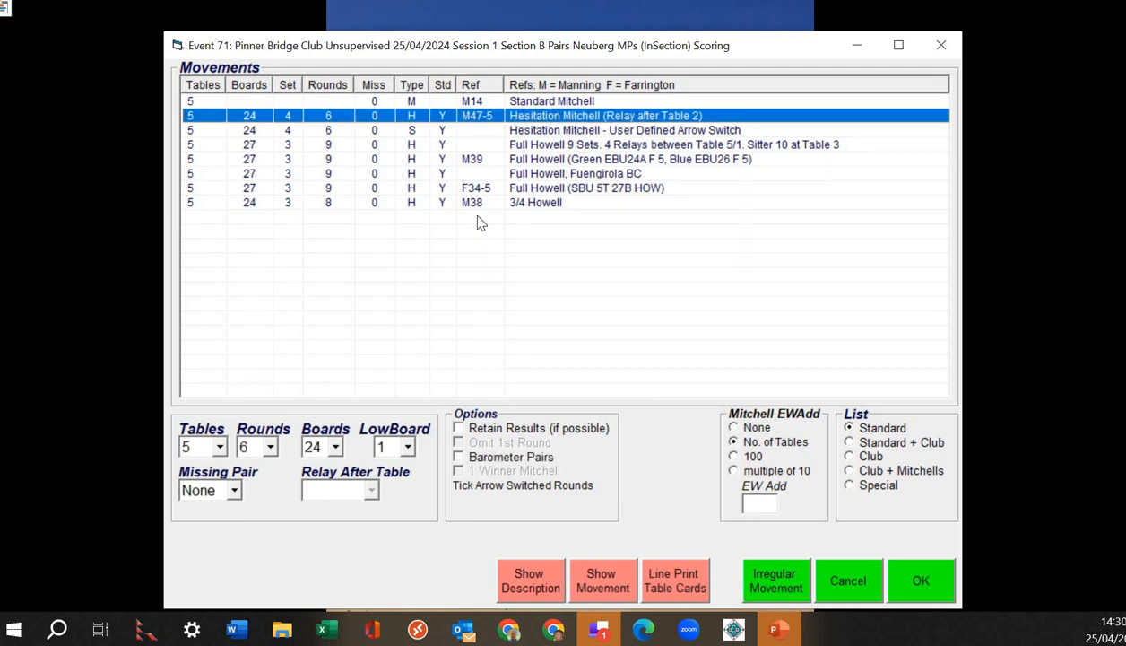
Set the Hesitation Mitchell to 5 rounds and preview its round-by-round schedule for each table
left_click(269, 447)
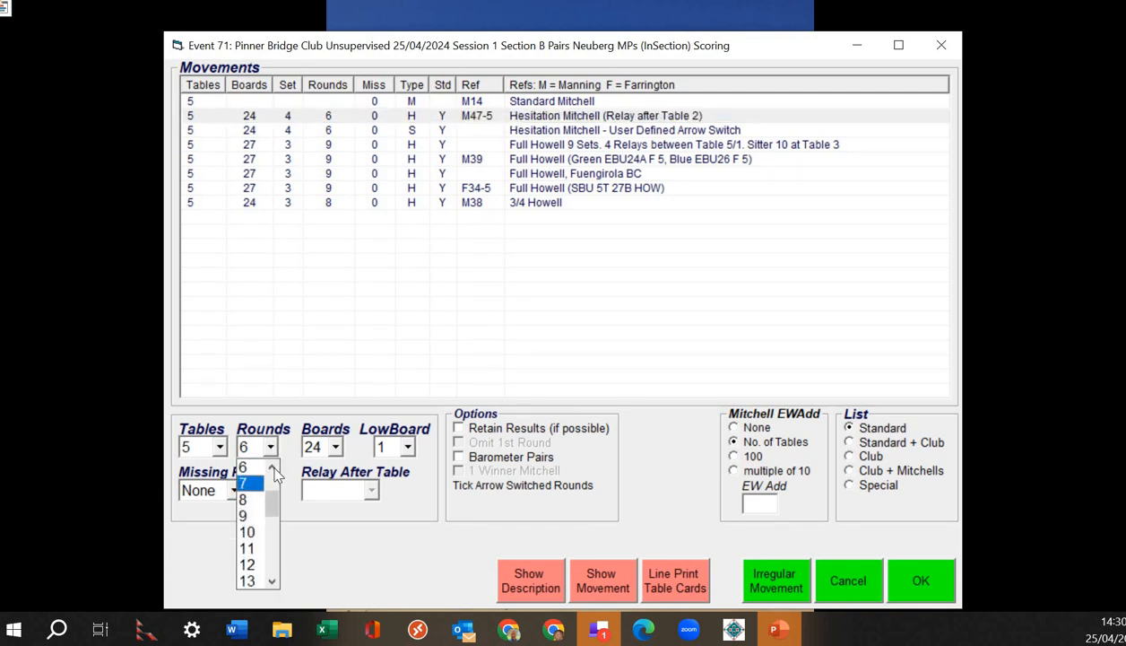
left_click(272, 467)
left_click(273, 468)
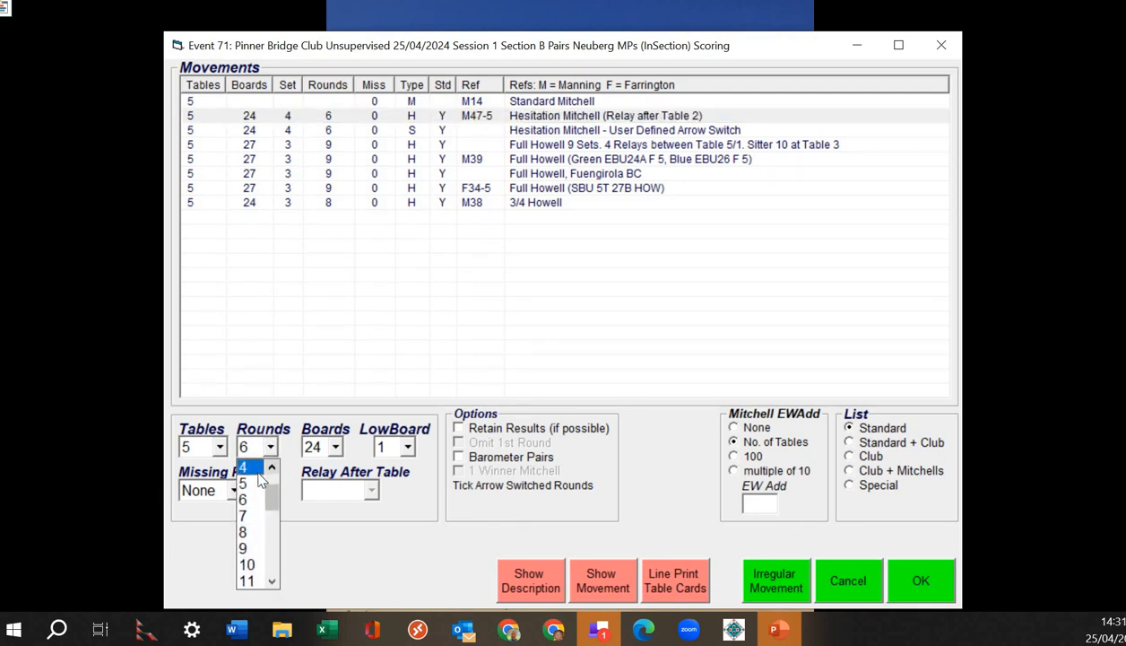
left_click(254, 486)
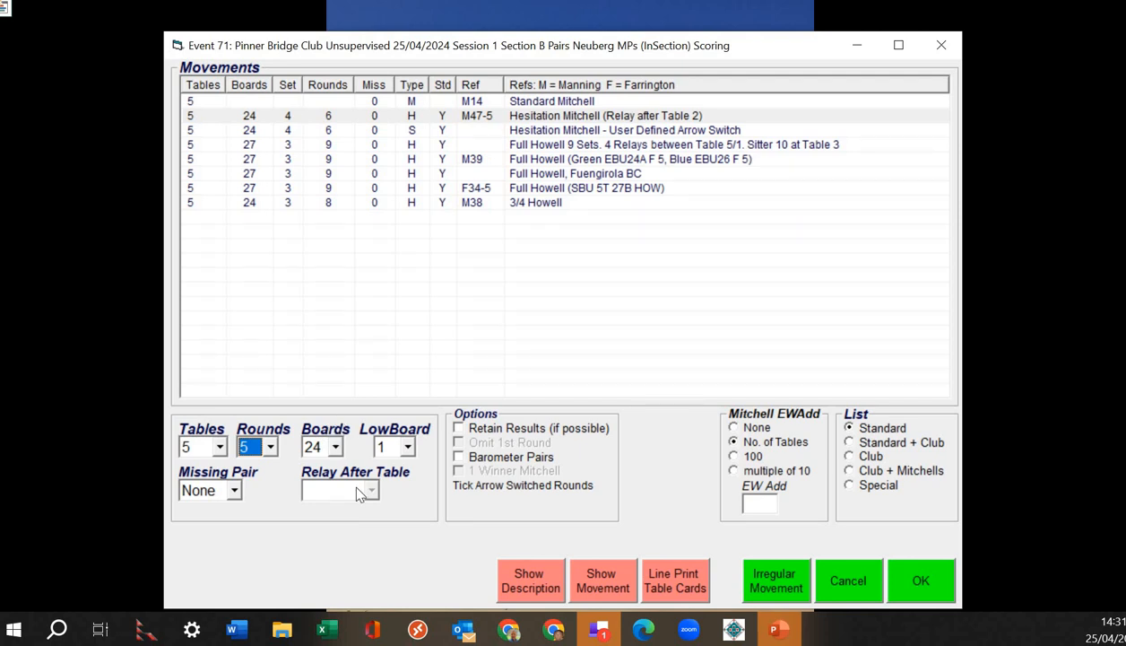
left_click(598, 583)
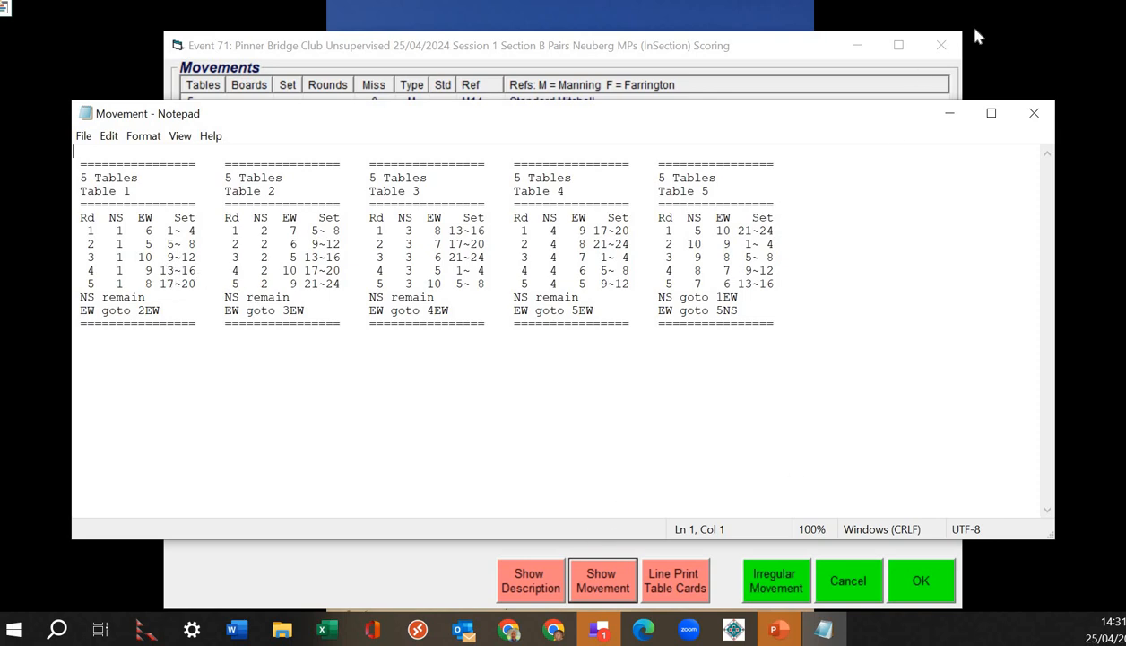
left_click(1034, 113)
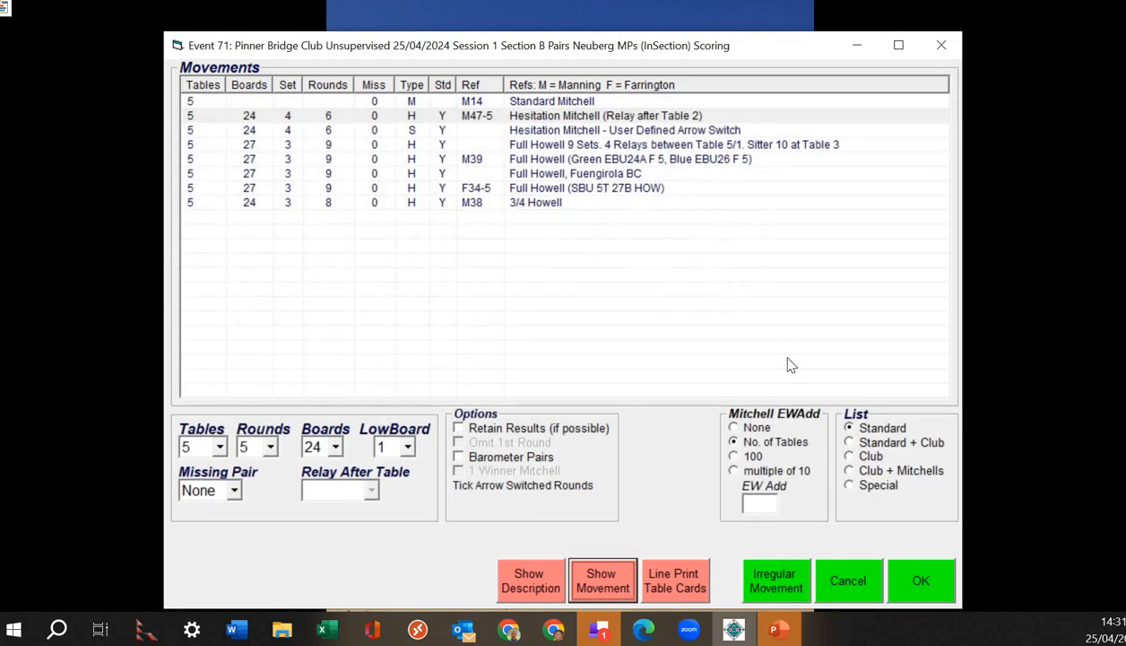
Reselect Hesitation Mitchell (Relay after Table 2), set it to 5 rounds and confirm the movement
left_click(568, 118)
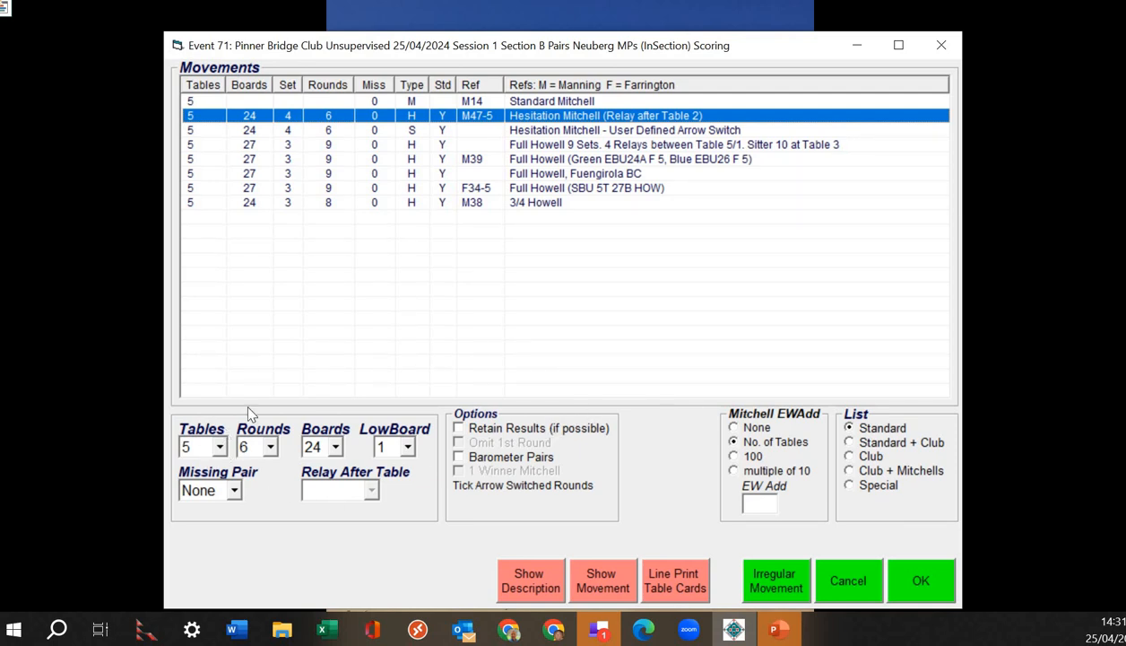
left_click(270, 446)
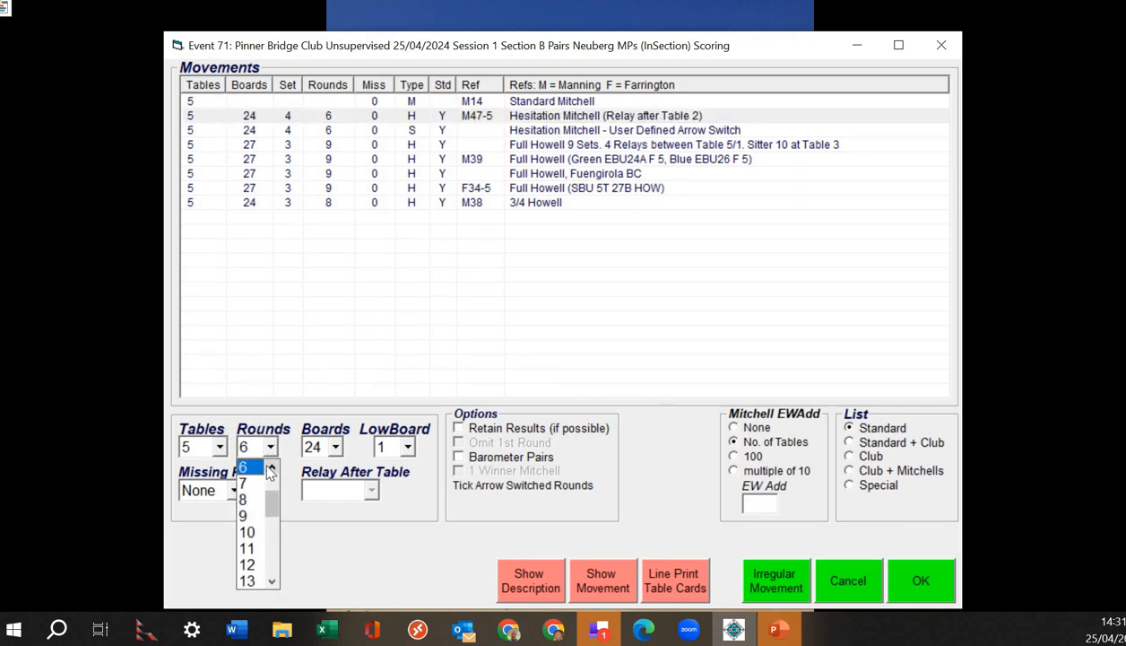
left_click(271, 467)
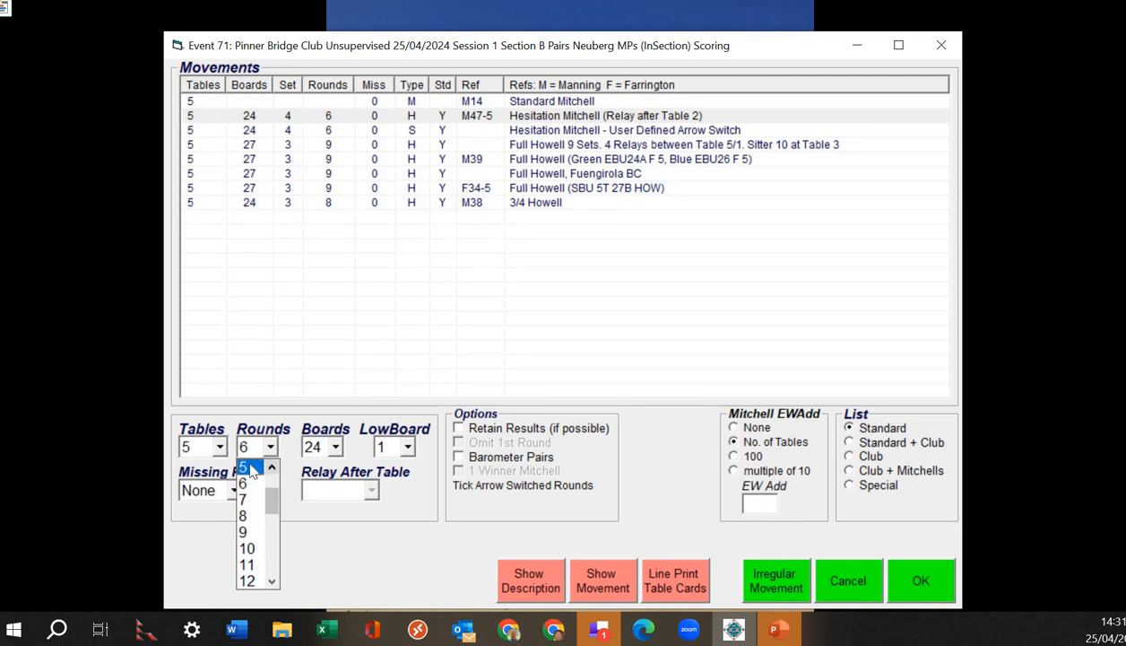
left_click(251, 468)
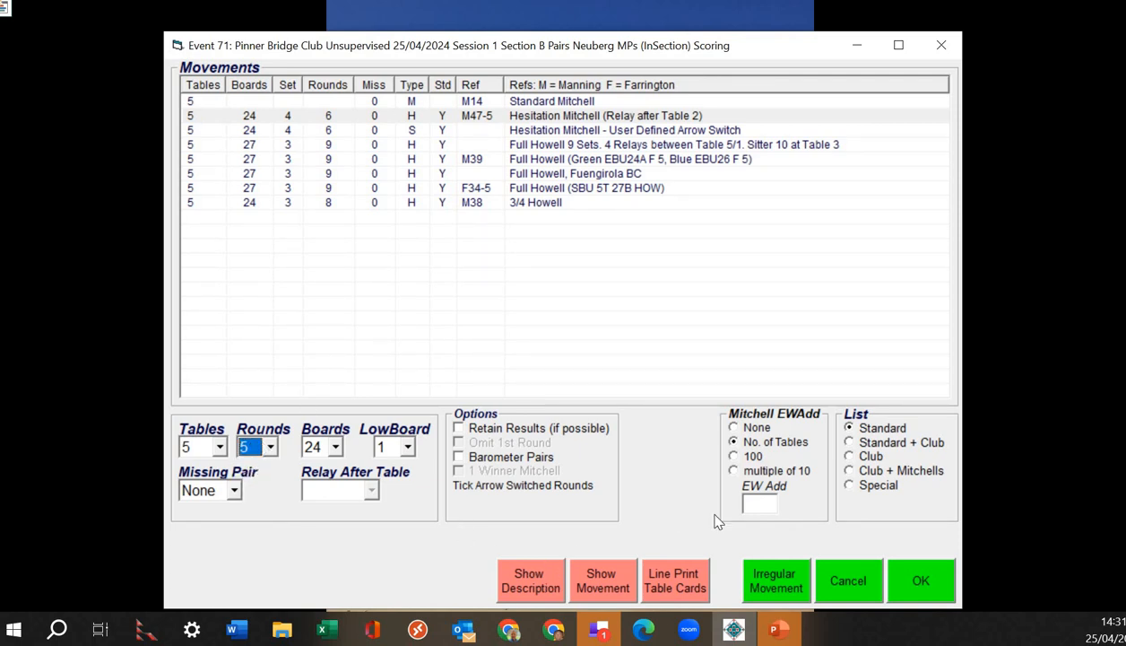
left_click(917, 583)
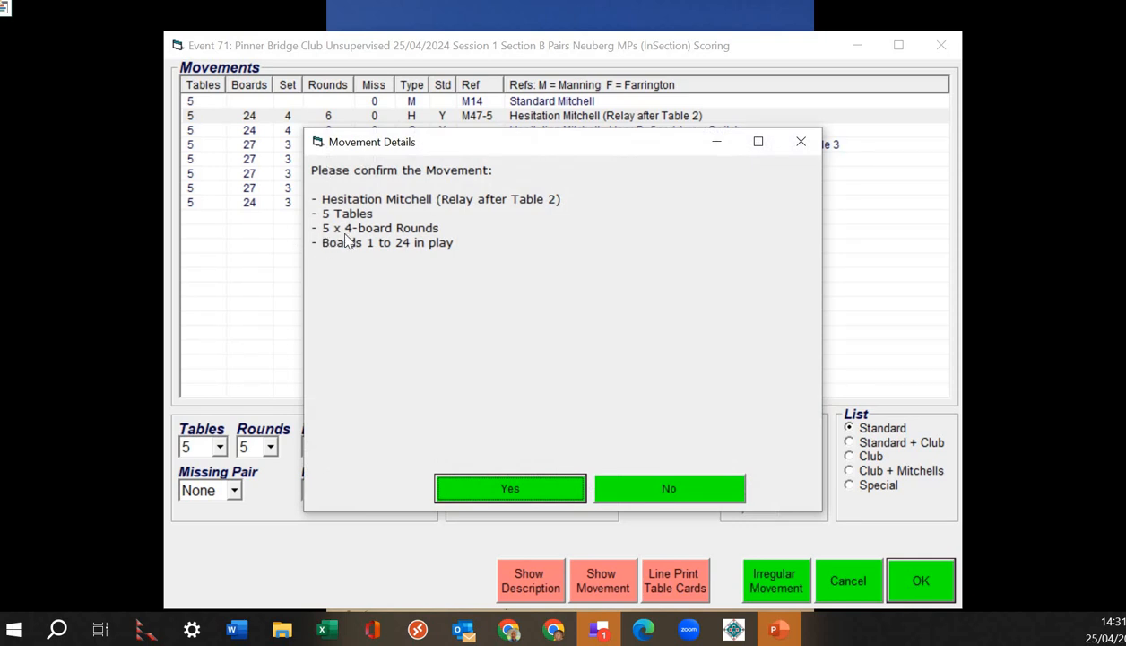
left_click(539, 493)
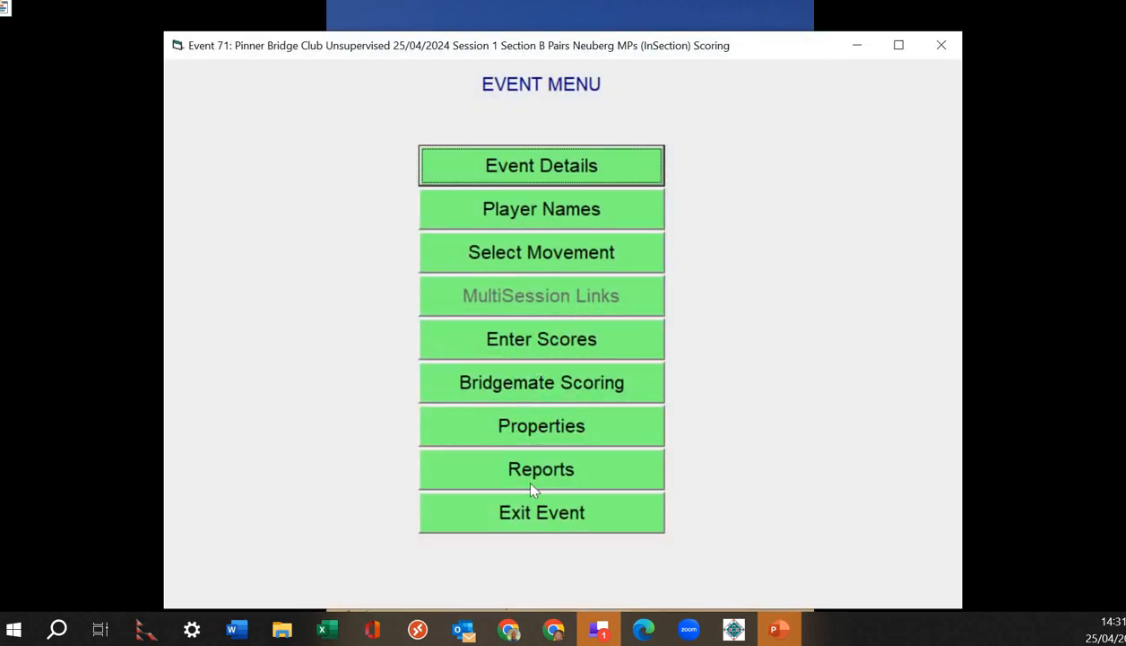
Exit the Unsupervised event and merge the Beginners-Downstairs and Unsupervised sections (events 70 and 71) into one multi-section event
left_click(542, 520)
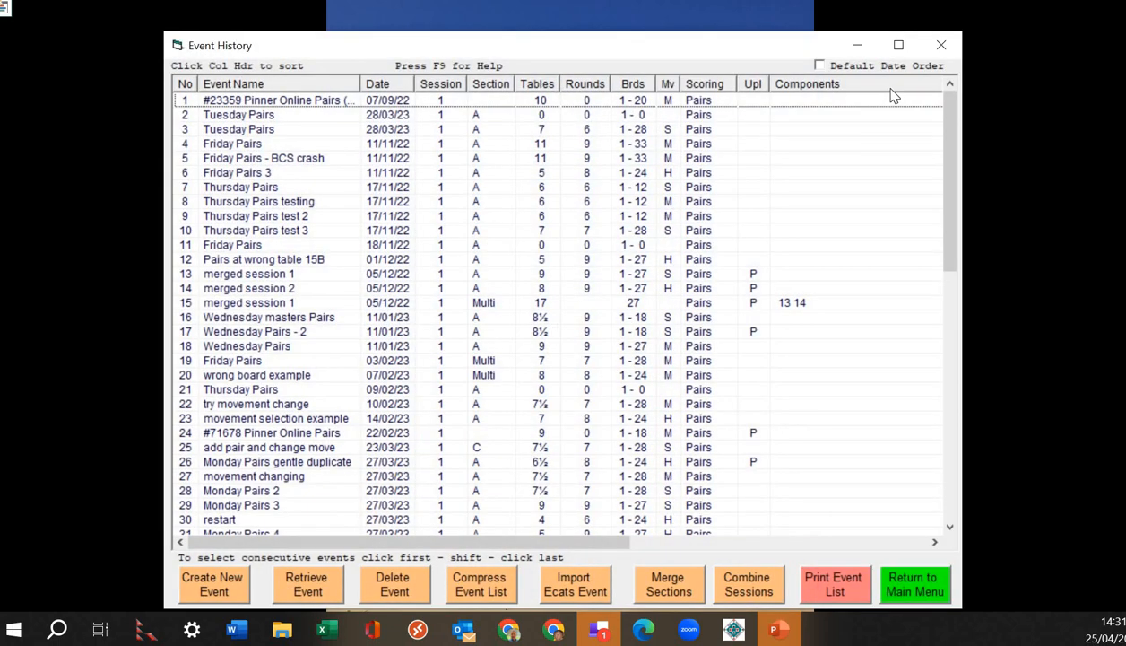
left_click_drag(943, 160, 933, 485)
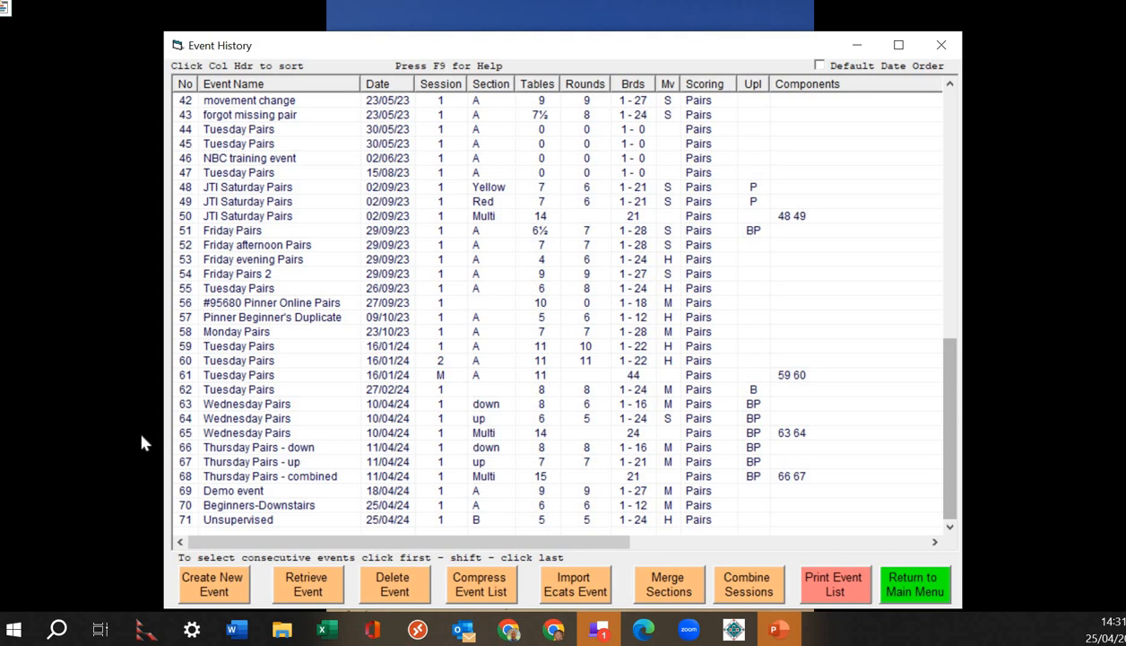
left_click(243, 508)
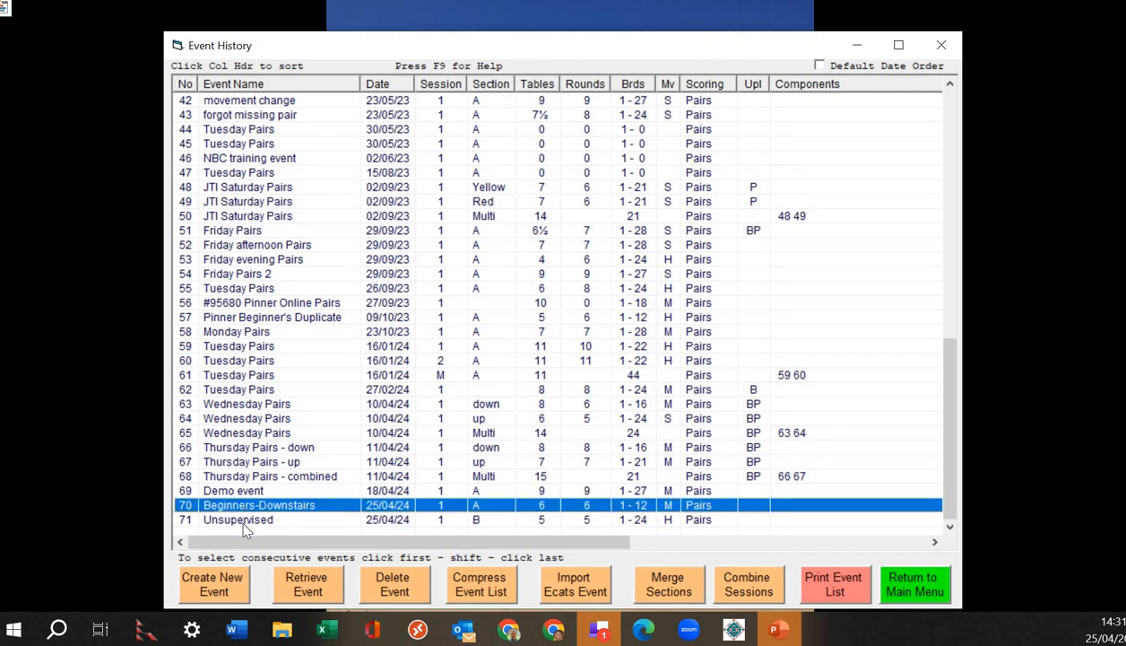
left_click(245, 515, "shift")
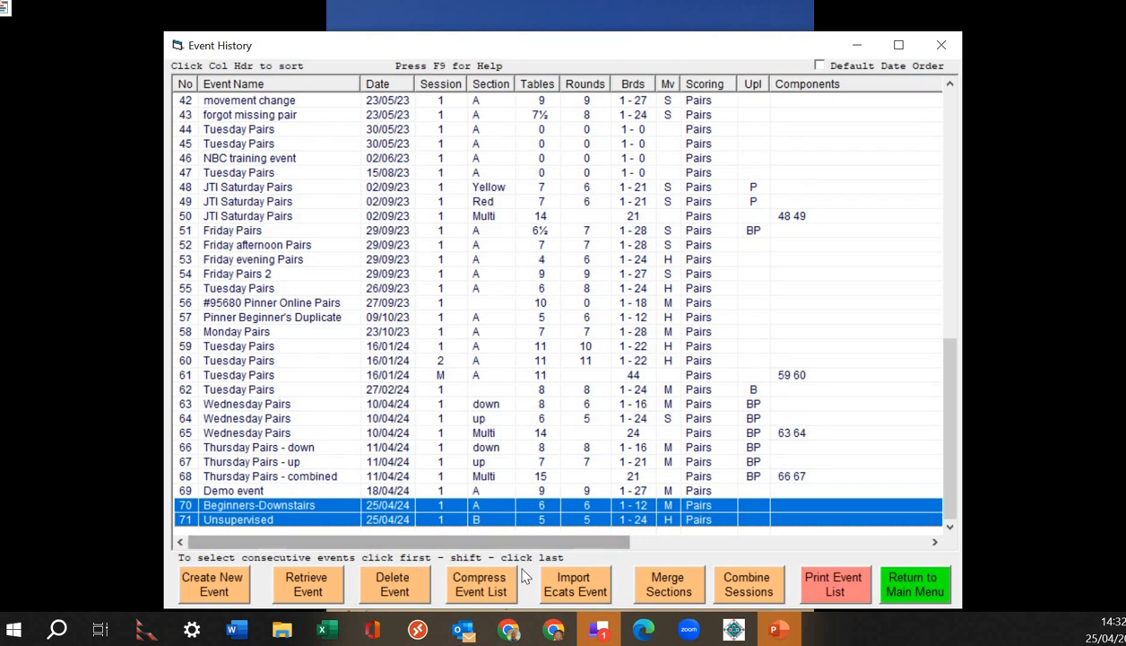
left_click(677, 598)
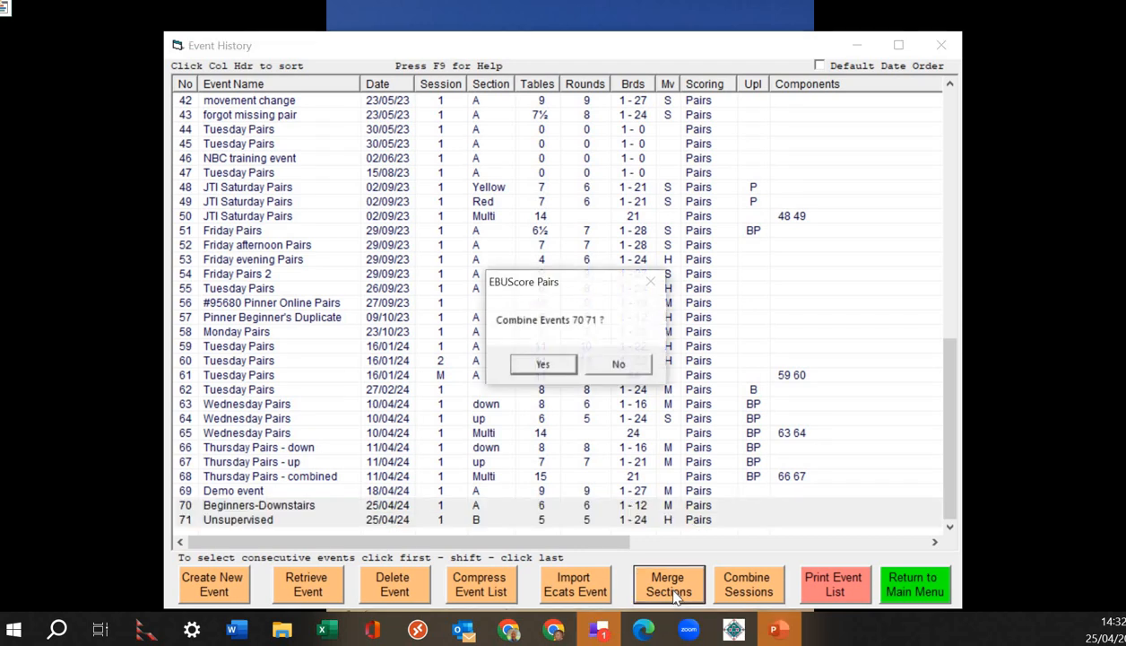
left_click(544, 365)
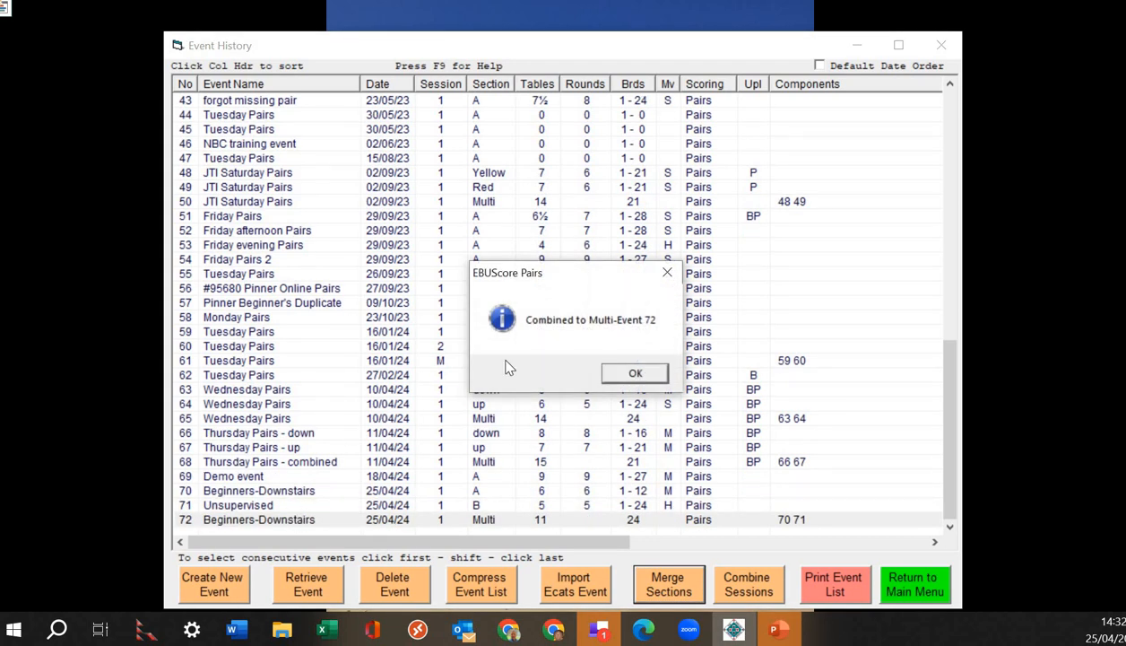
left_click(610, 369)
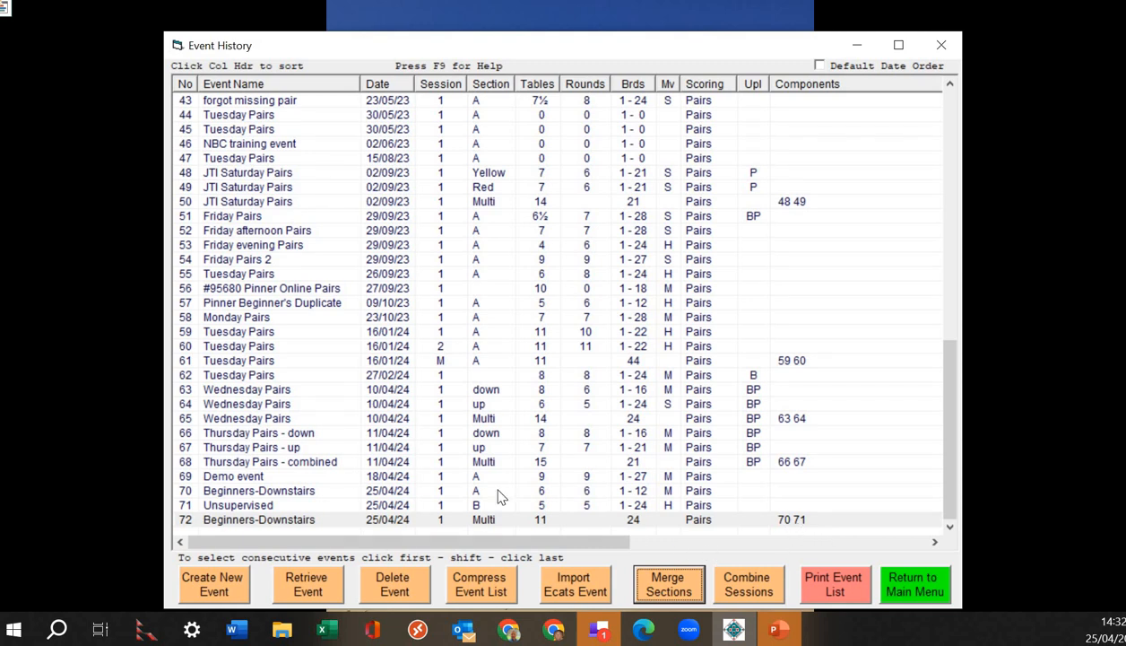
Retrieve the merged Beginners-Downstairs multi-section event, number 72, from the event history
left_click(276, 518)
left_click(337, 528)
left_click(307, 518)
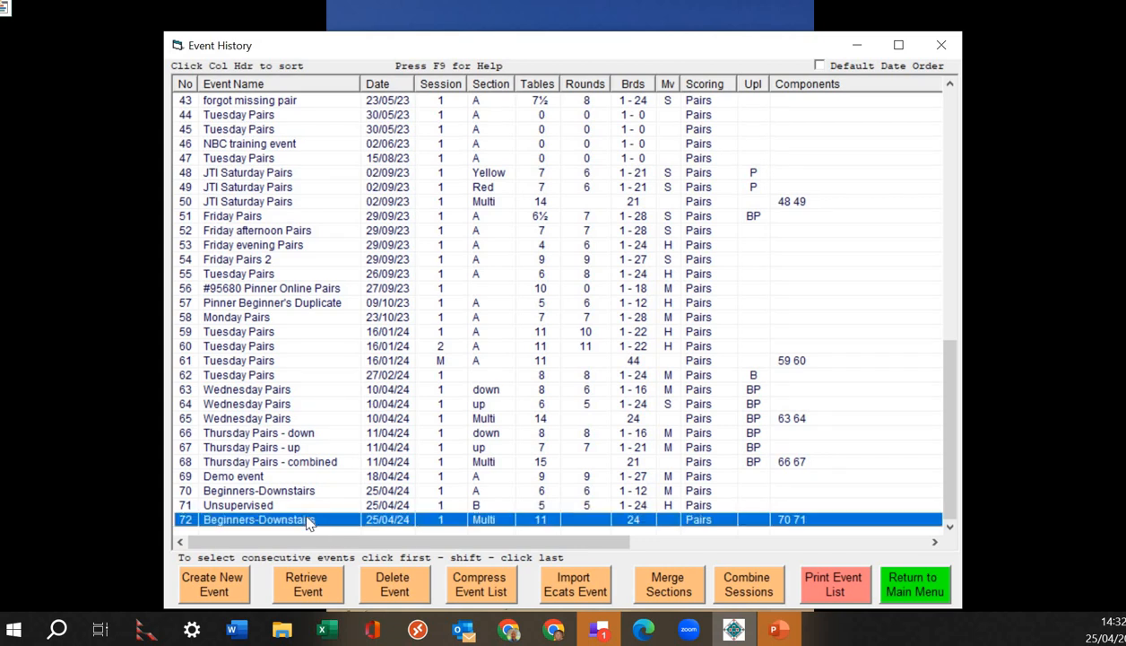
left_click(305, 576)
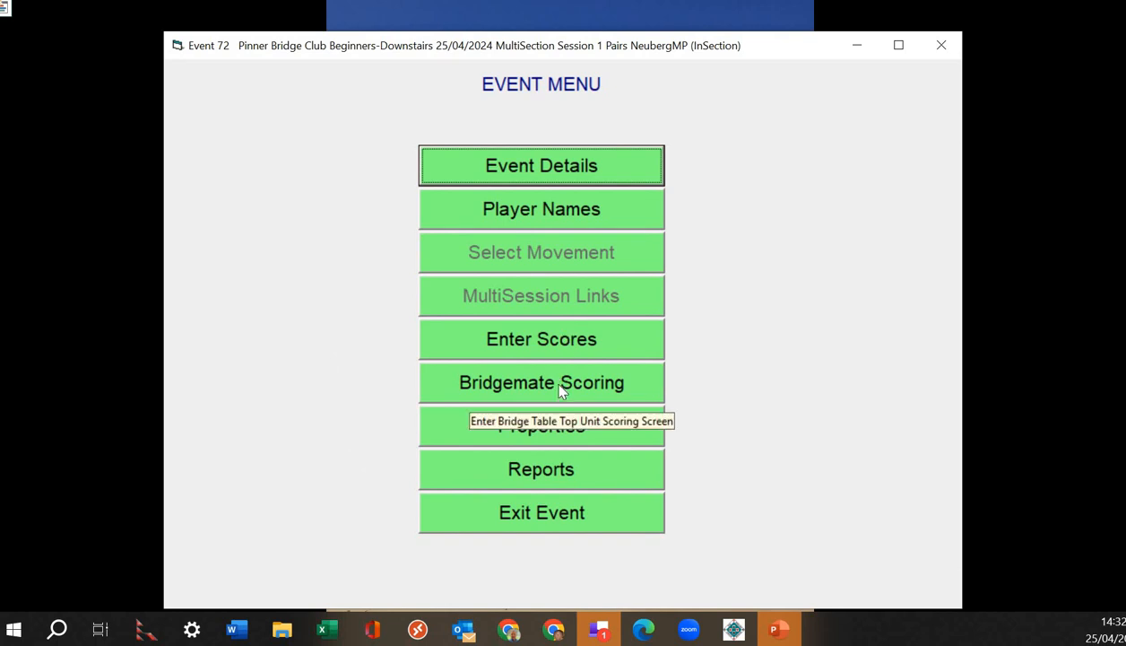
Import the PBN deal file 2024 Young Bridge Challenge for session 1 in the merged event's details and save them
left_click(570, 164)
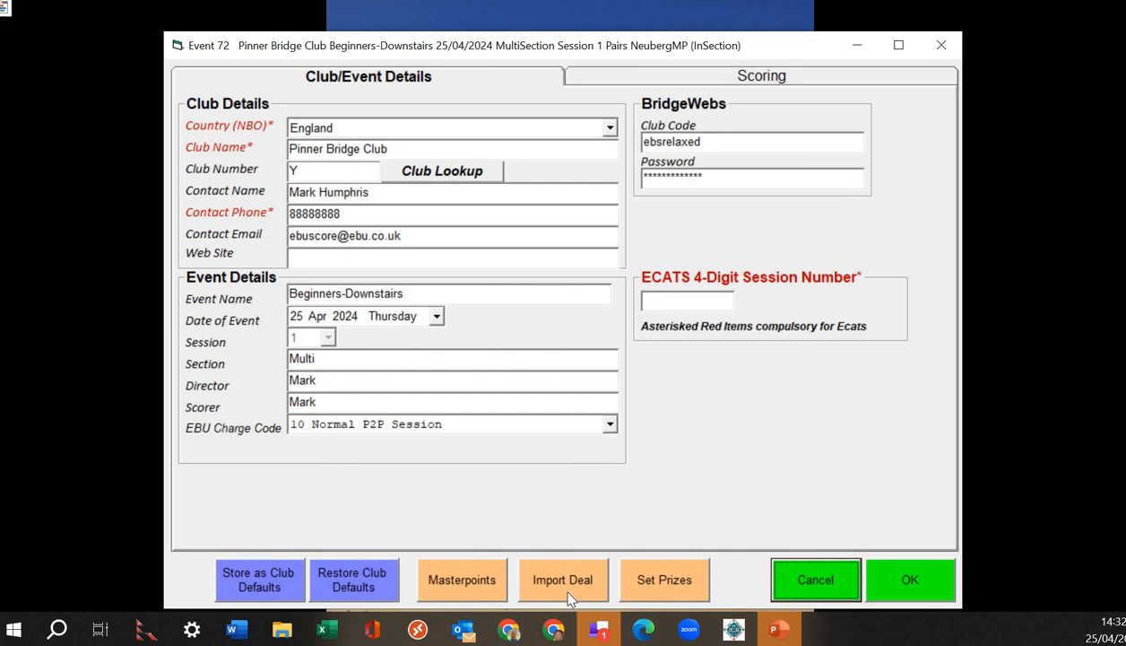
left_click(568, 591)
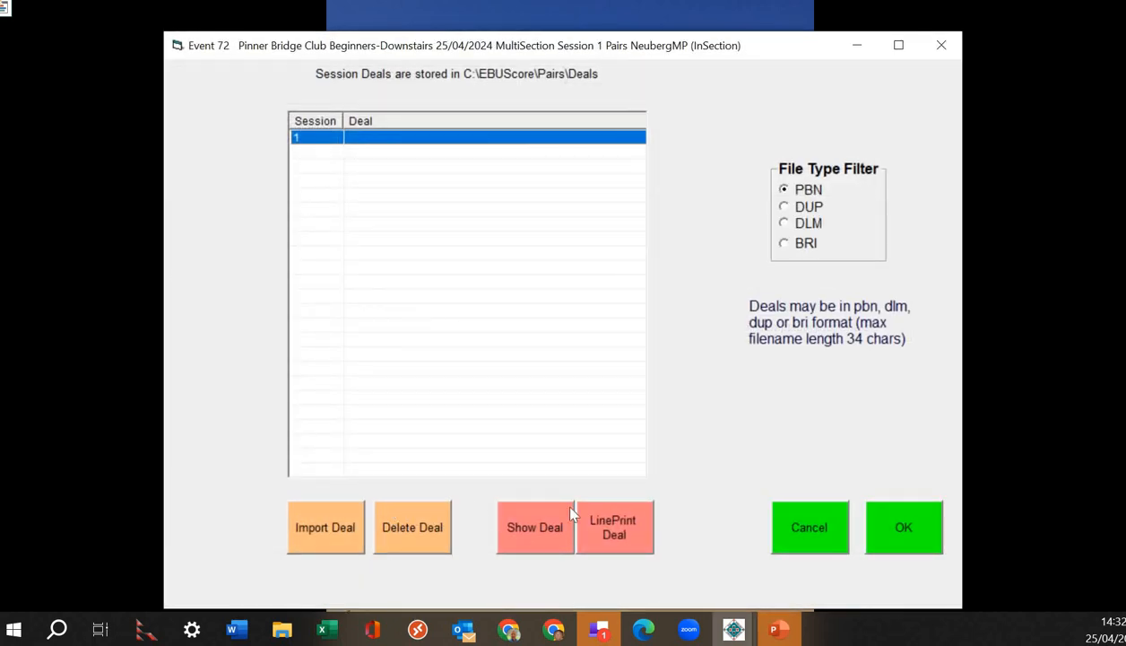
left_click(795, 538)
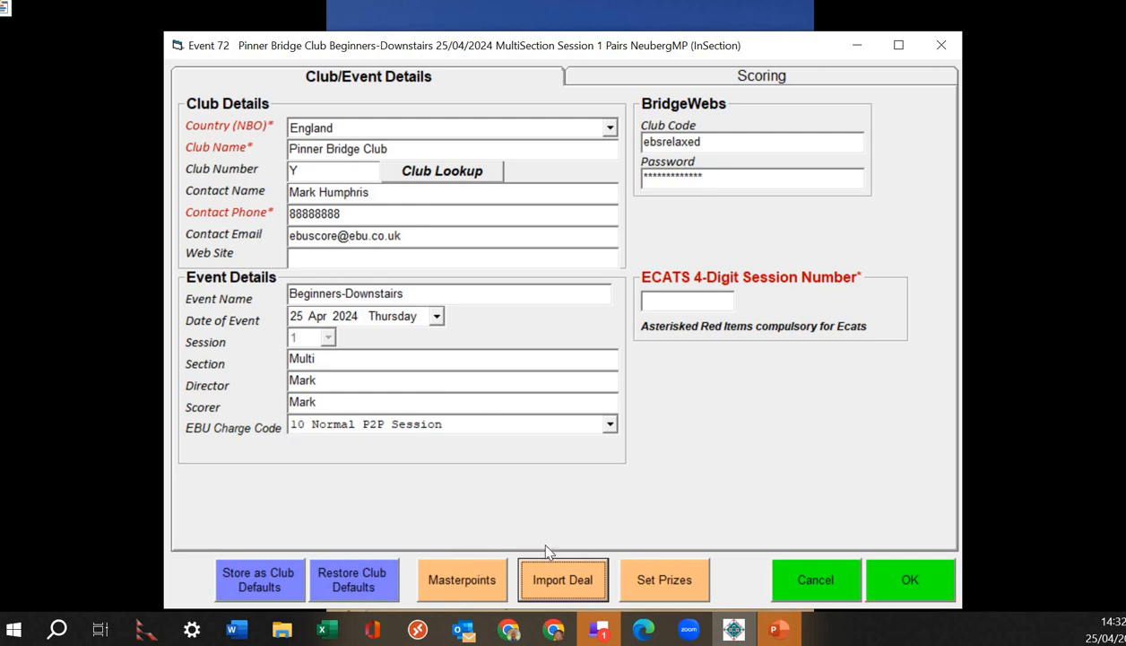
left_click(556, 572)
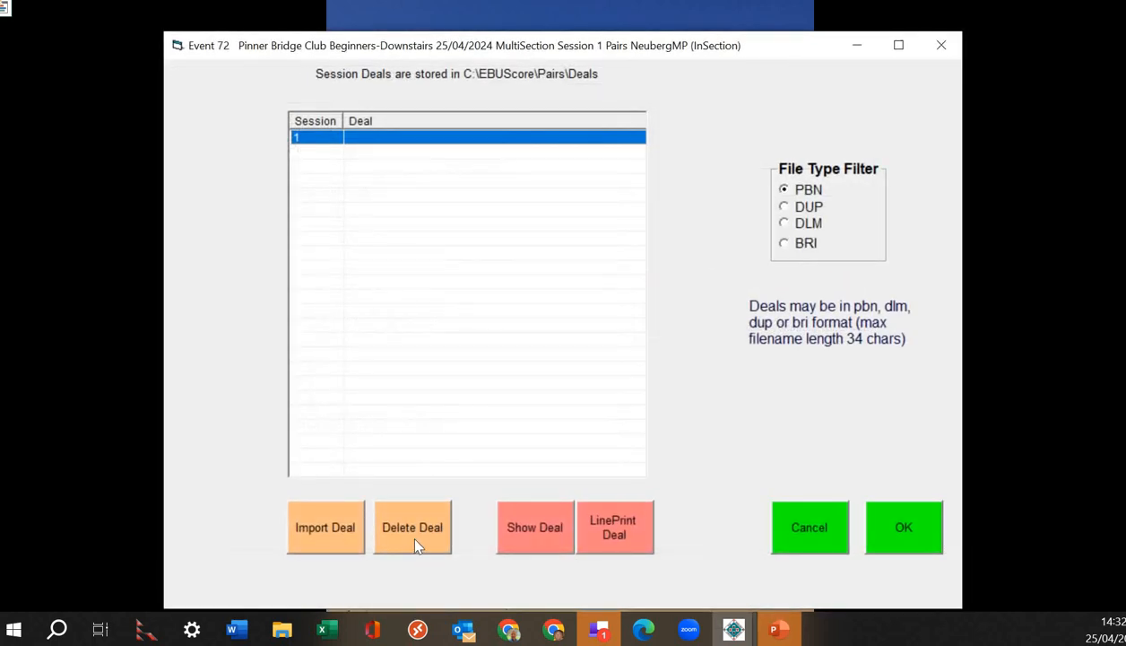
left_click(331, 527)
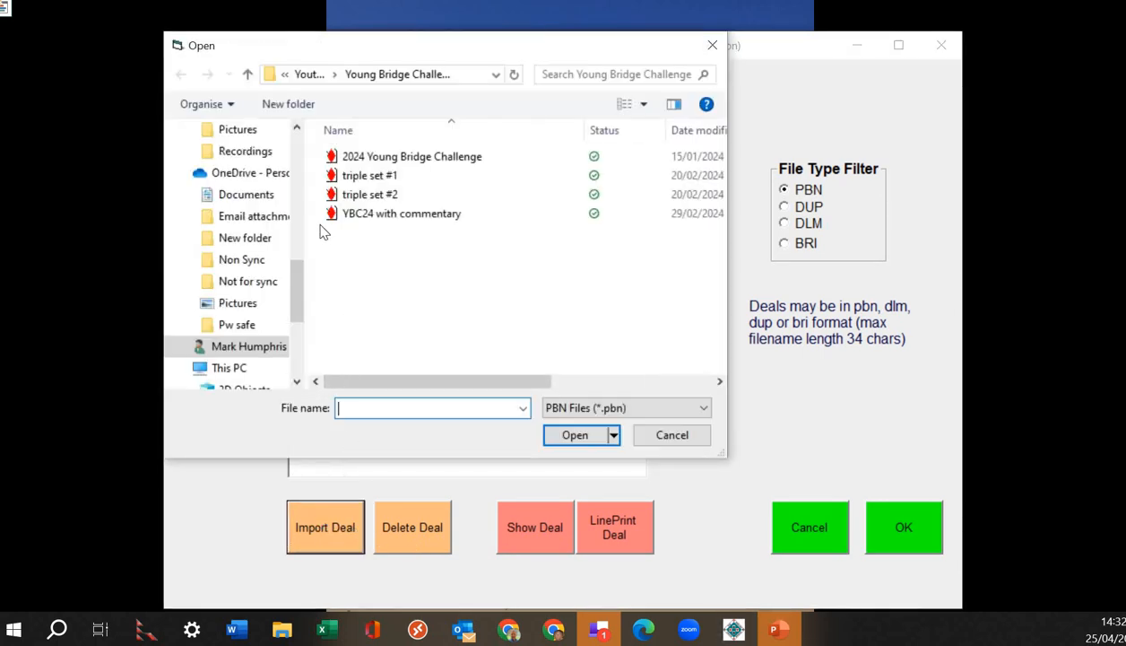
left_click(411, 164)
left_click(572, 435)
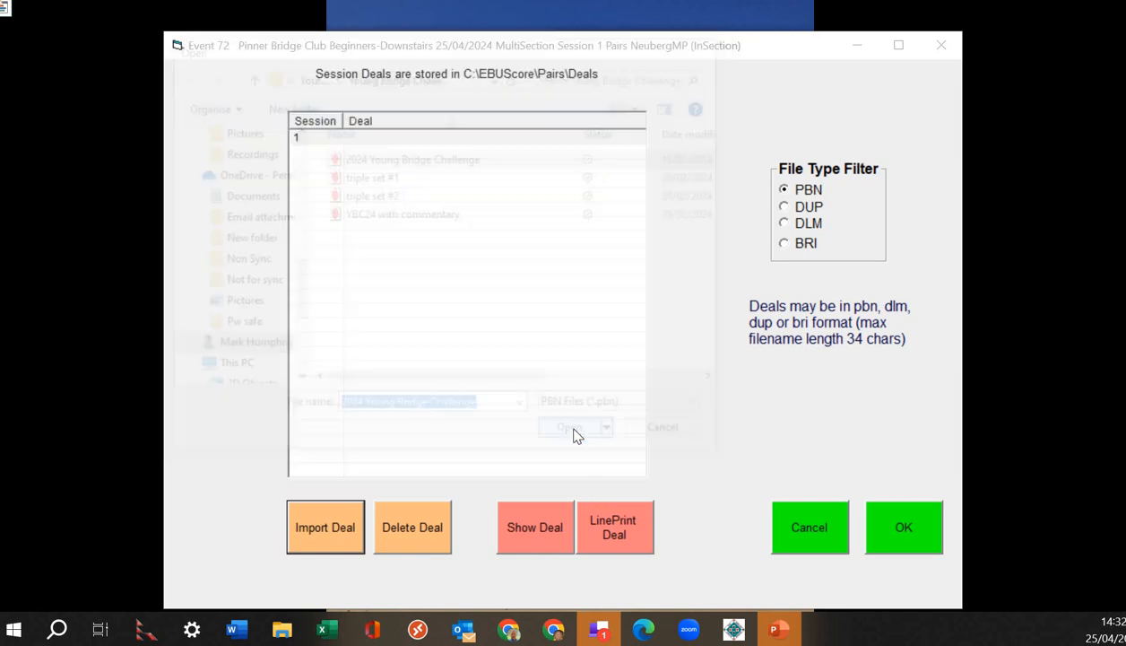
left_click(884, 535)
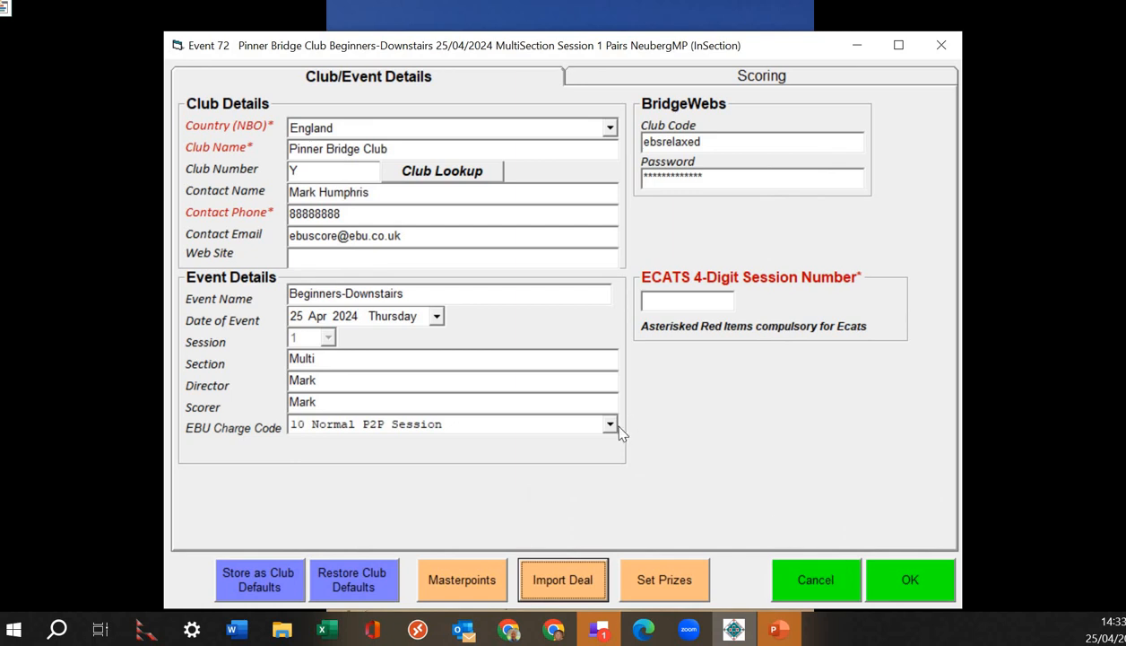
left_click(906, 582)
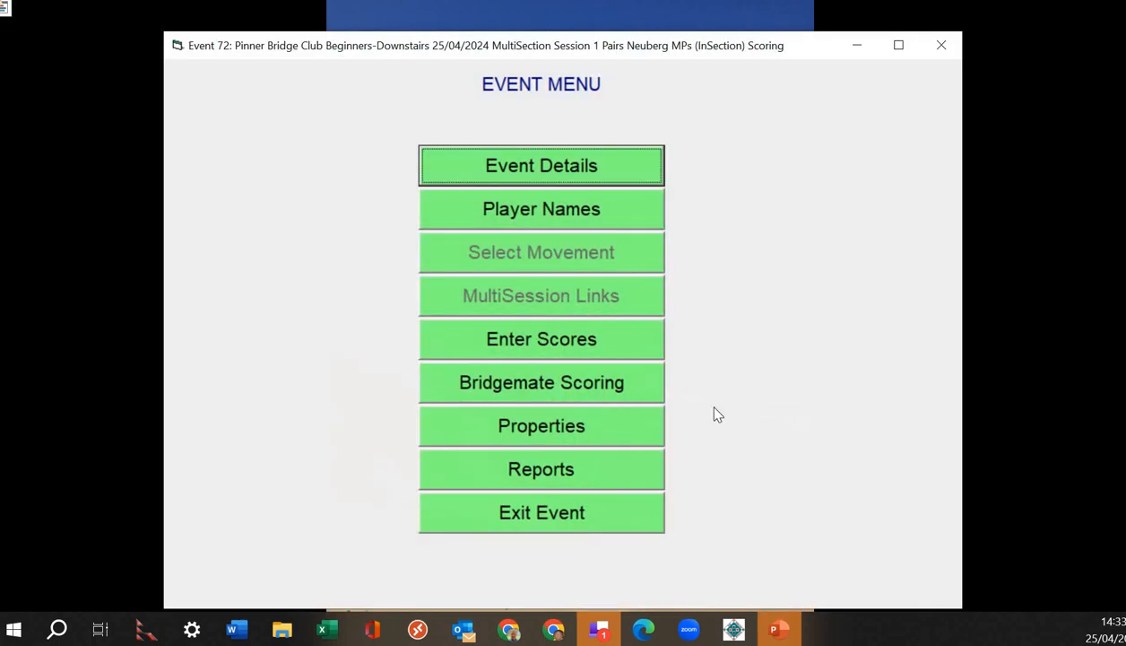
Create the Bridgemate database for both sections, launch BCS with a server reset, and return to the event menu
left_click(544, 388)
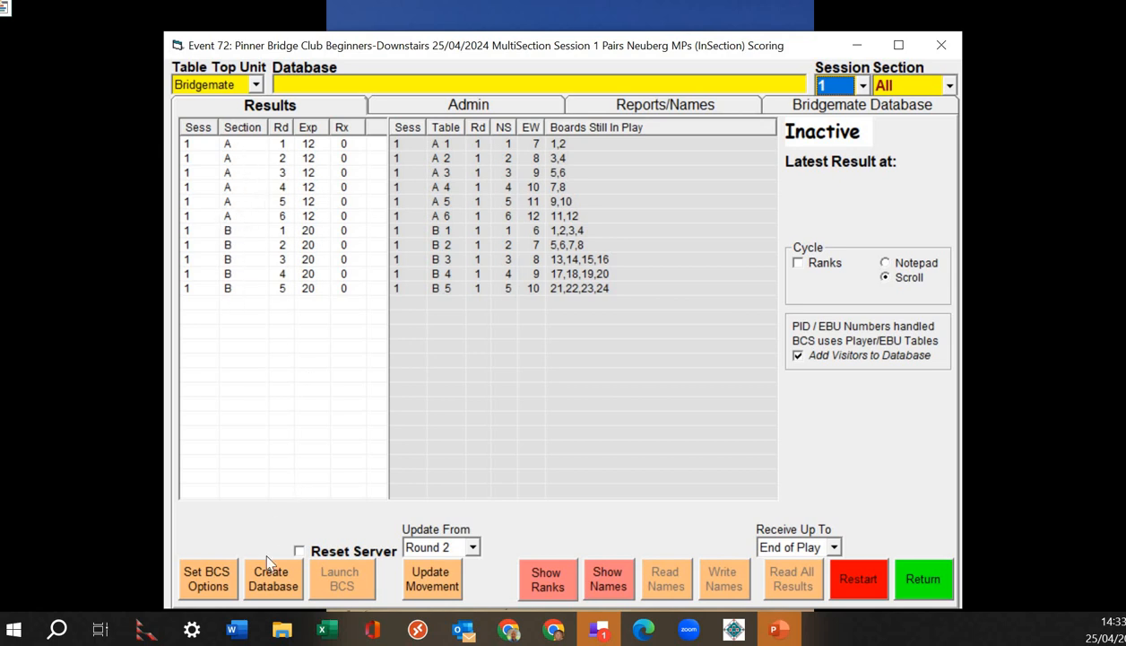
left_click(273, 578)
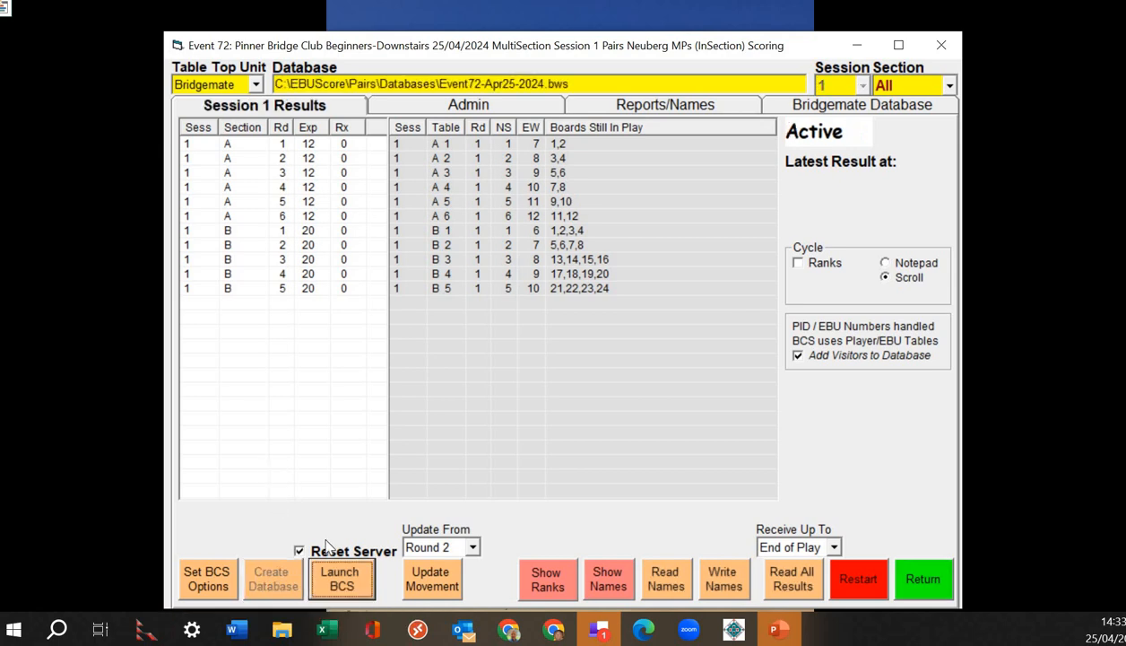
left_click(341, 581)
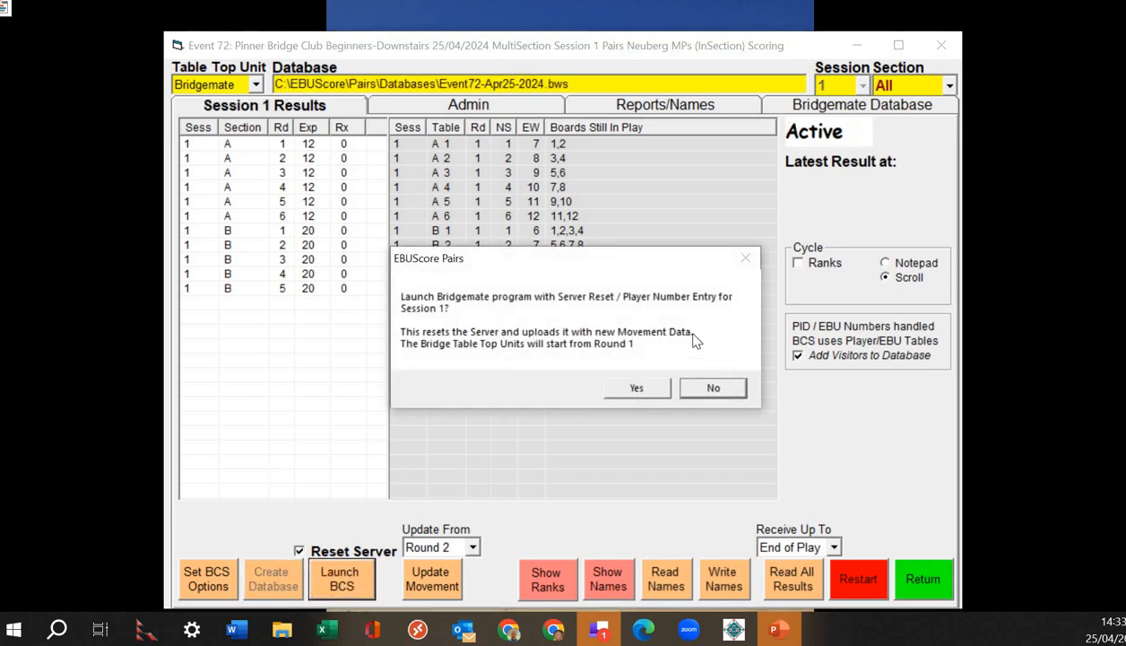
left_click(637, 388)
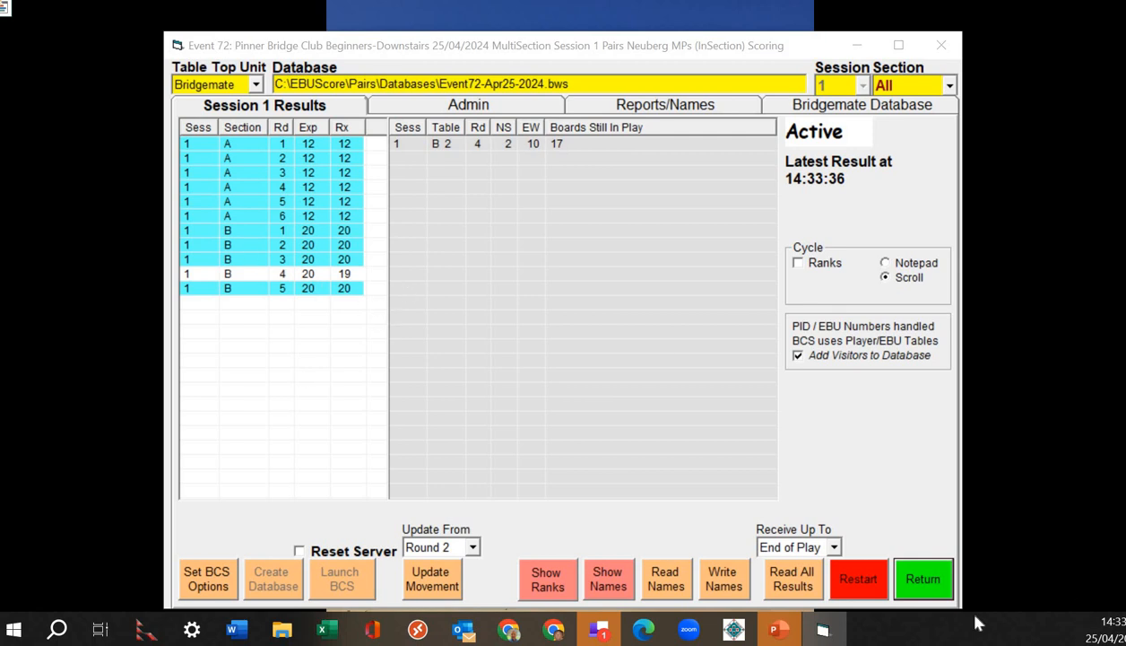
left_click(932, 576)
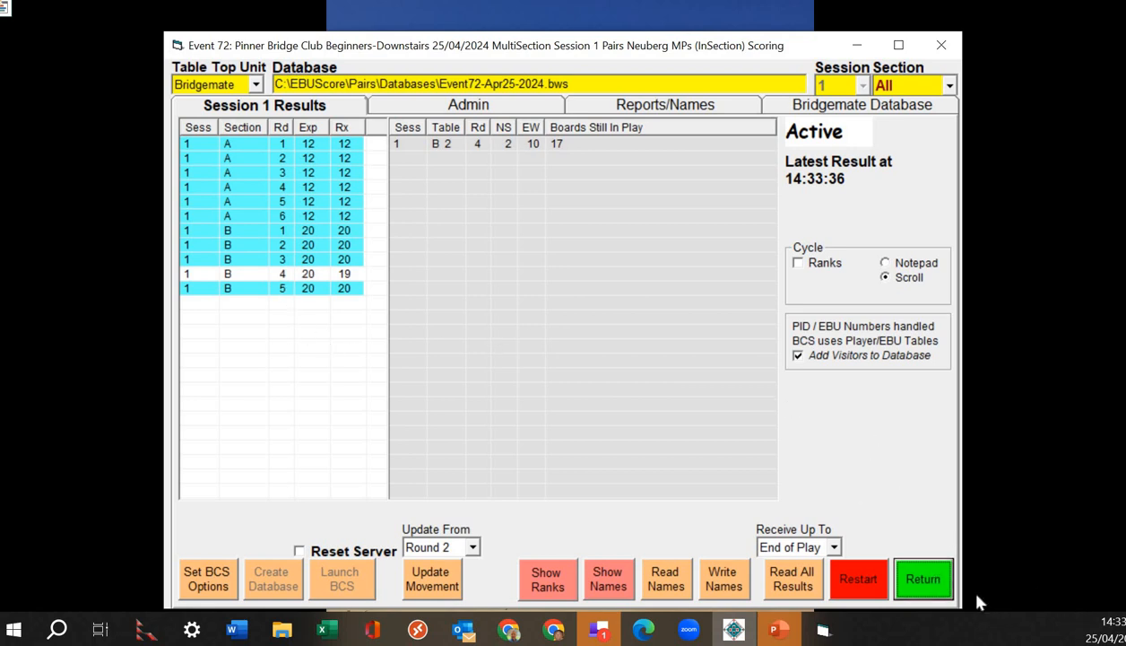
left_click(923, 581)
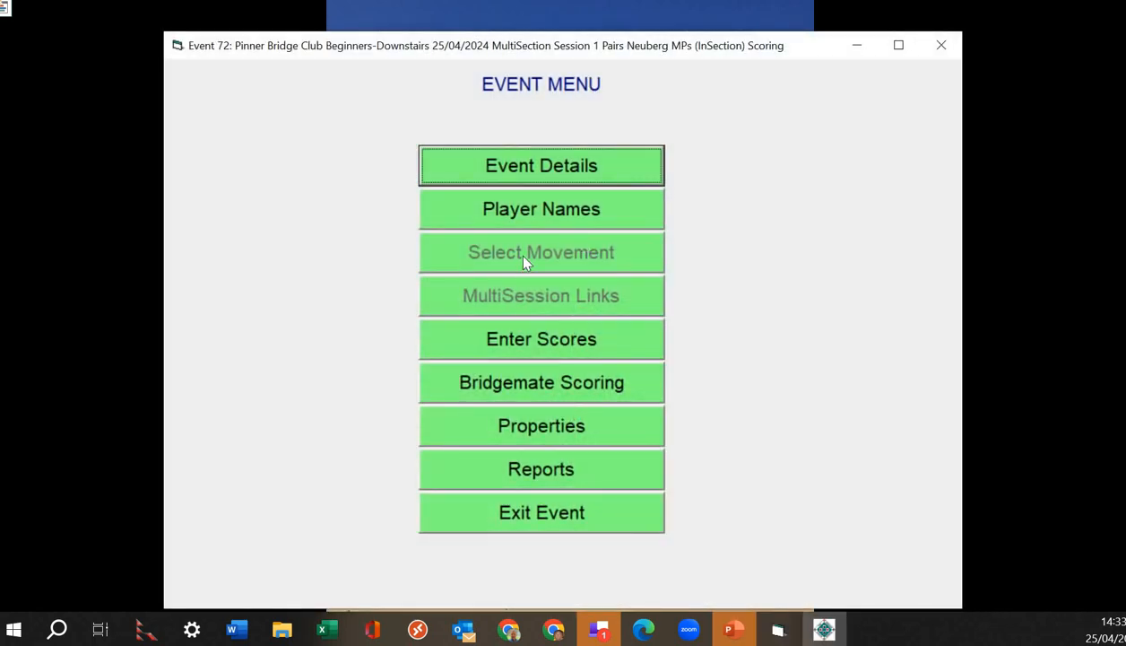
Enter an adjusted score of 50%/50% on board 17 in section B for NS pair 2 against EW pair 10
left_click(549, 338)
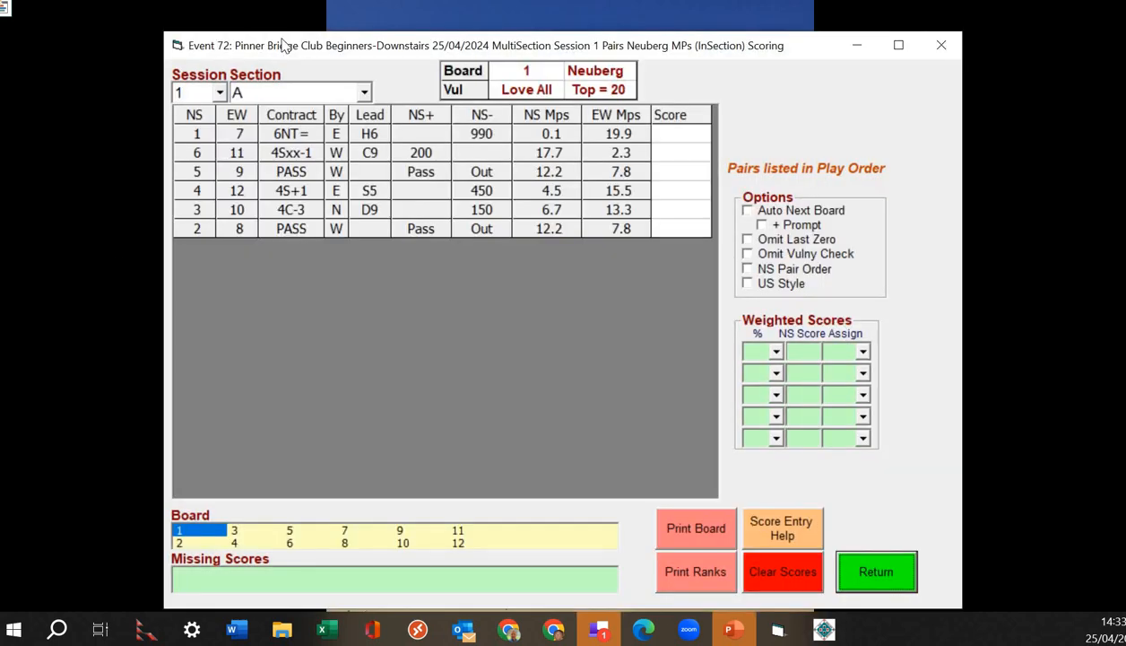
left_click(364, 92)
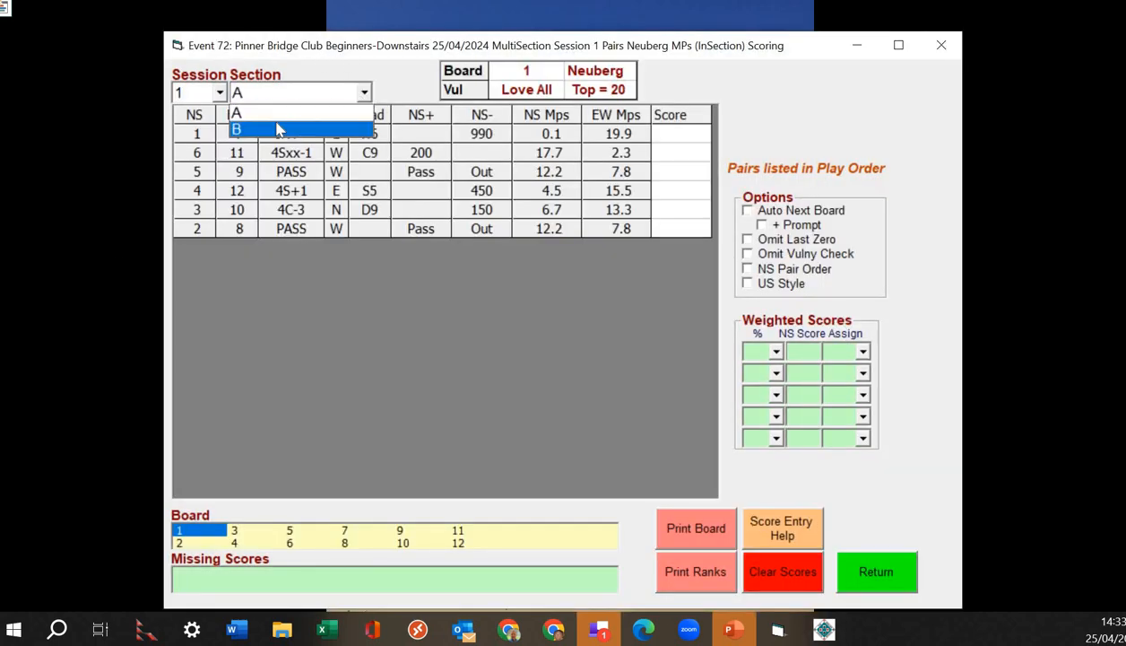
left_click(279, 131)
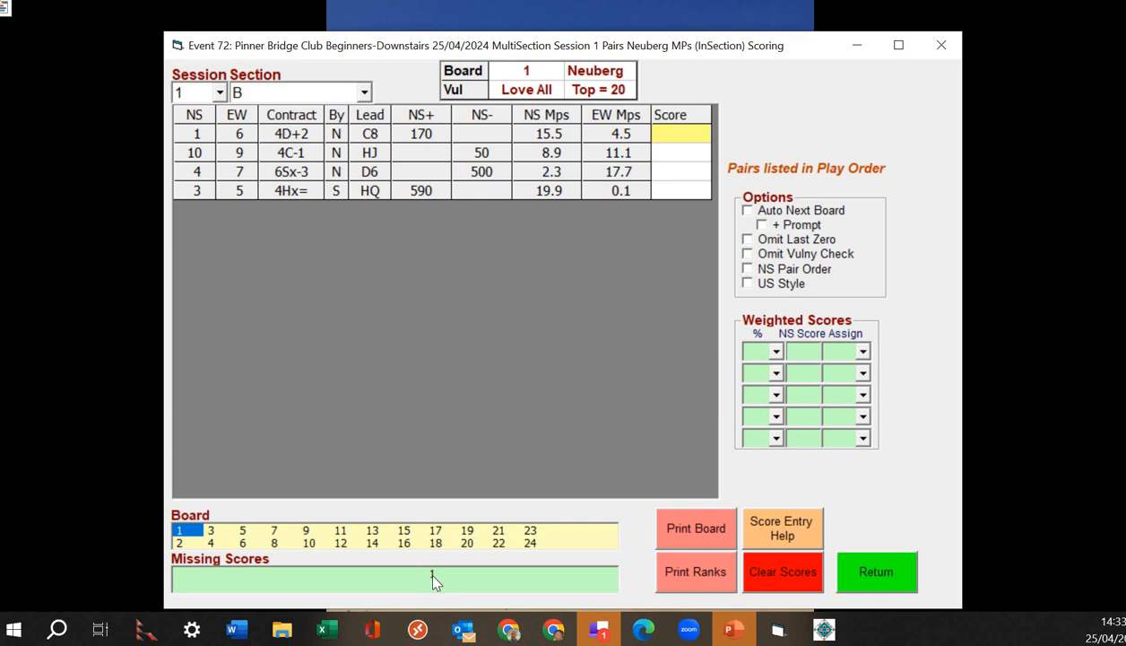
left_click(435, 530)
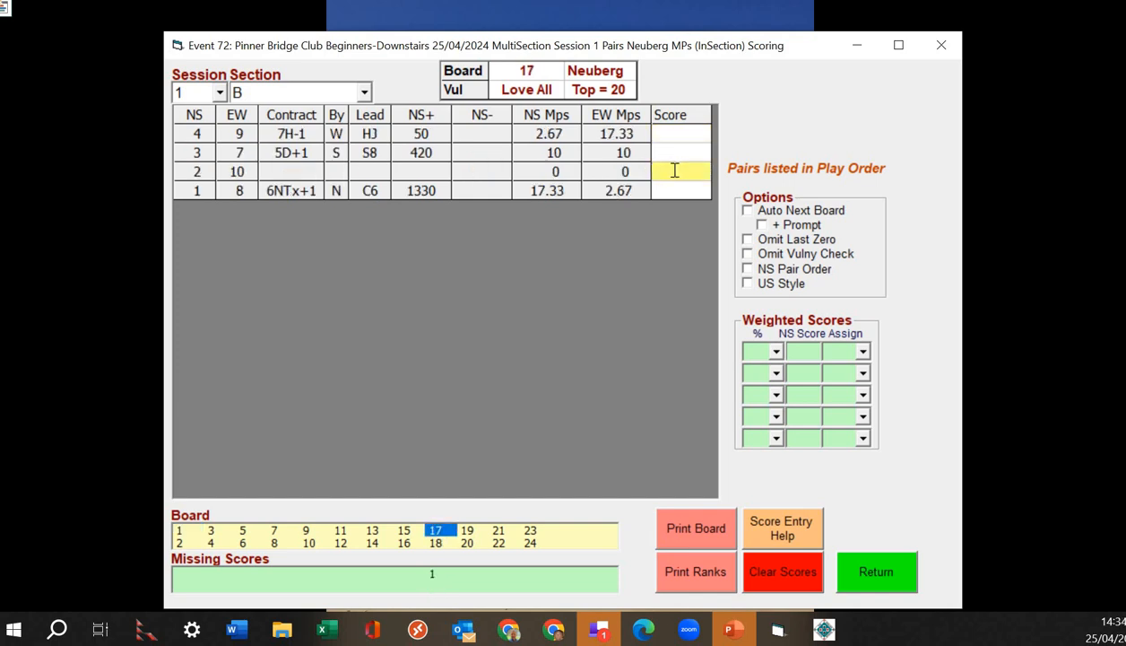
type("505")
type("/50")
key("Return")
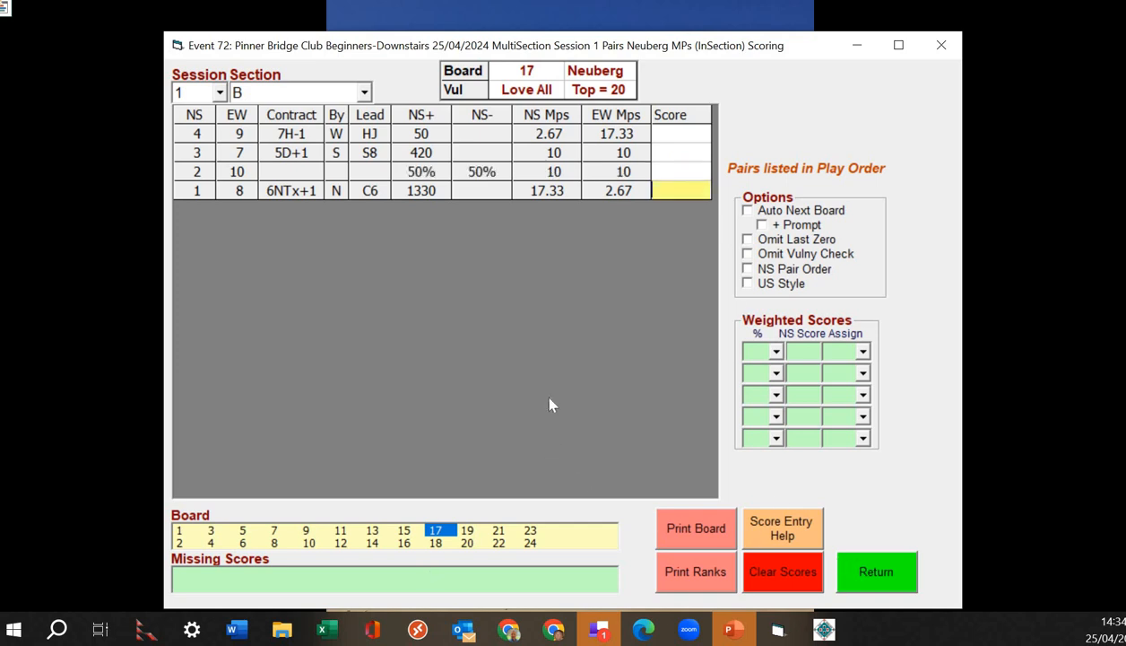
left_click(872, 575)
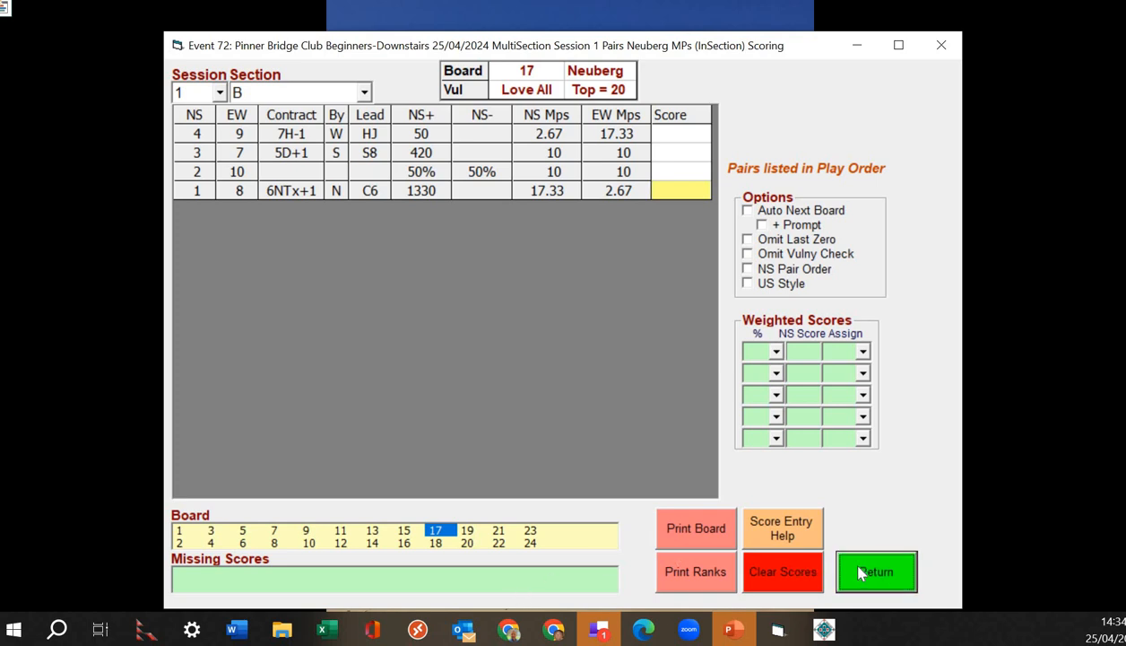
Display the ranks report for session 1, all sections, as a web table and enlarge its window
left_click(537, 467)
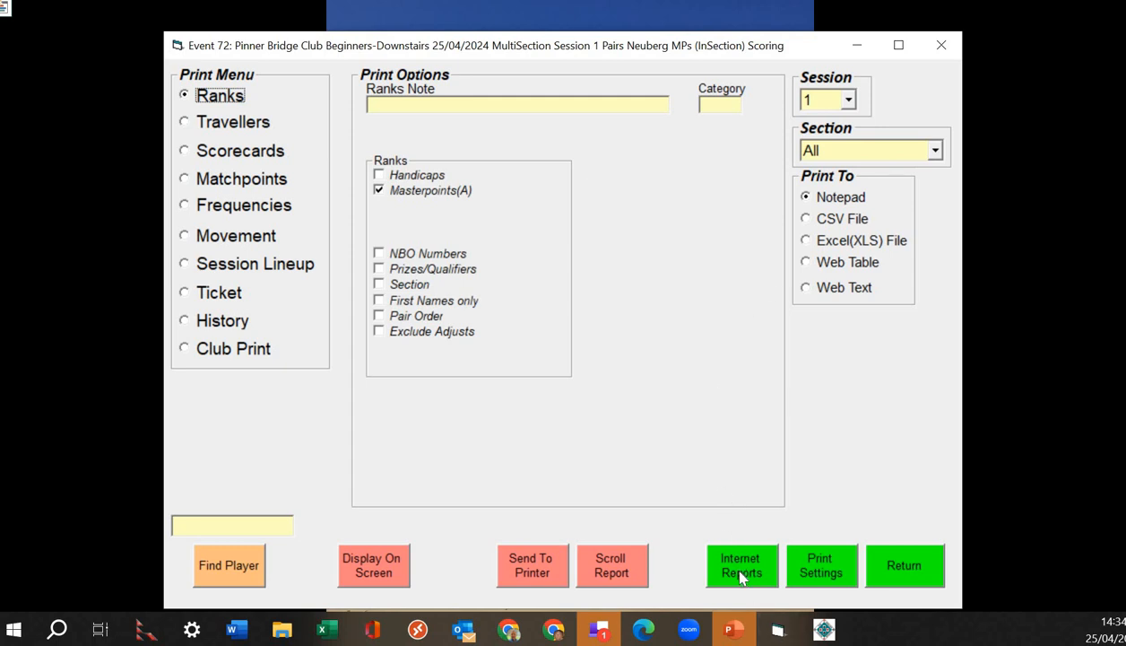
left_click(808, 261)
left_click(369, 569)
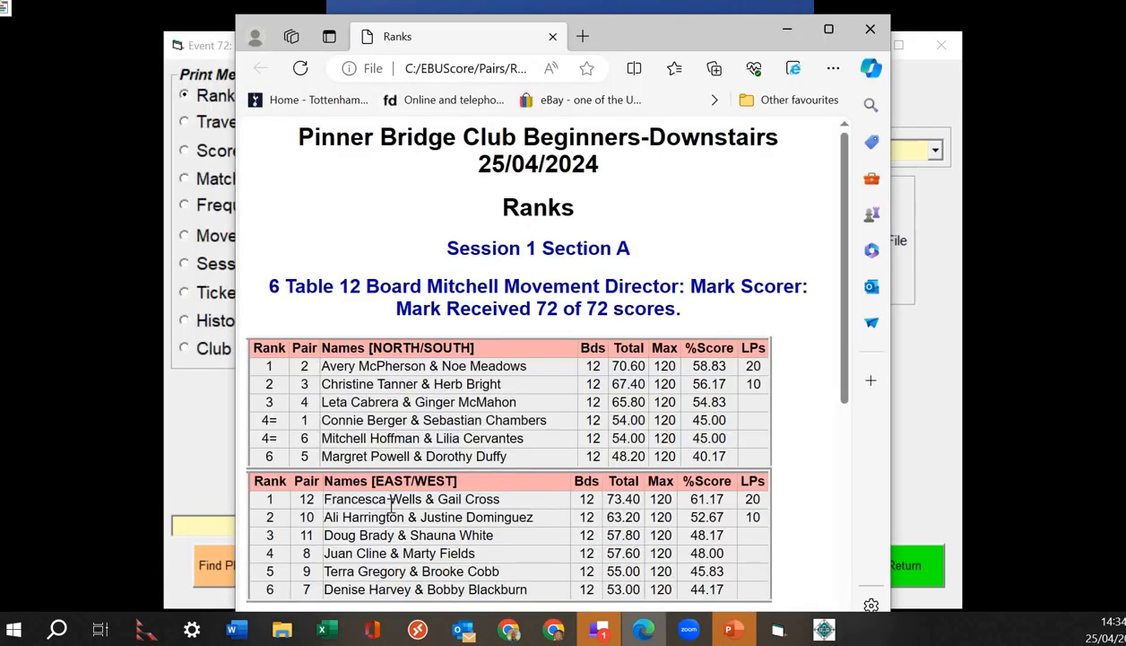
left_click(826, 29)
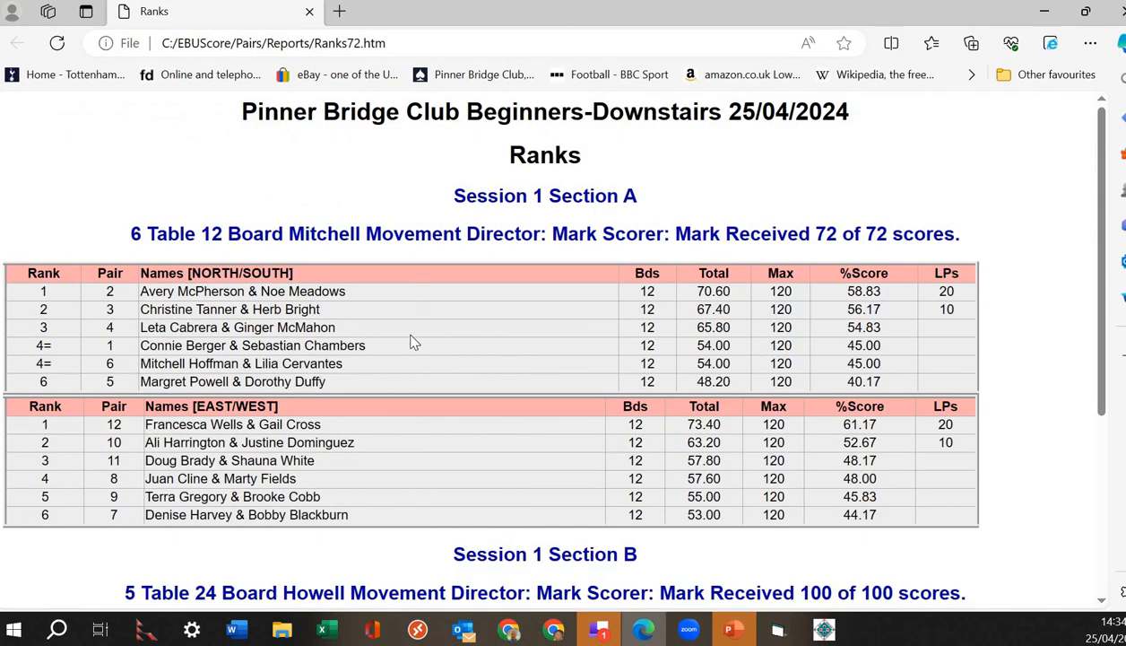
Examine the separate section A and section B rankings in the ranks report, then minimize the report window
scroll(412, 339, "down", 1)
scroll(402, 339, "up", 1)
scroll(227, 273, "down", 1)
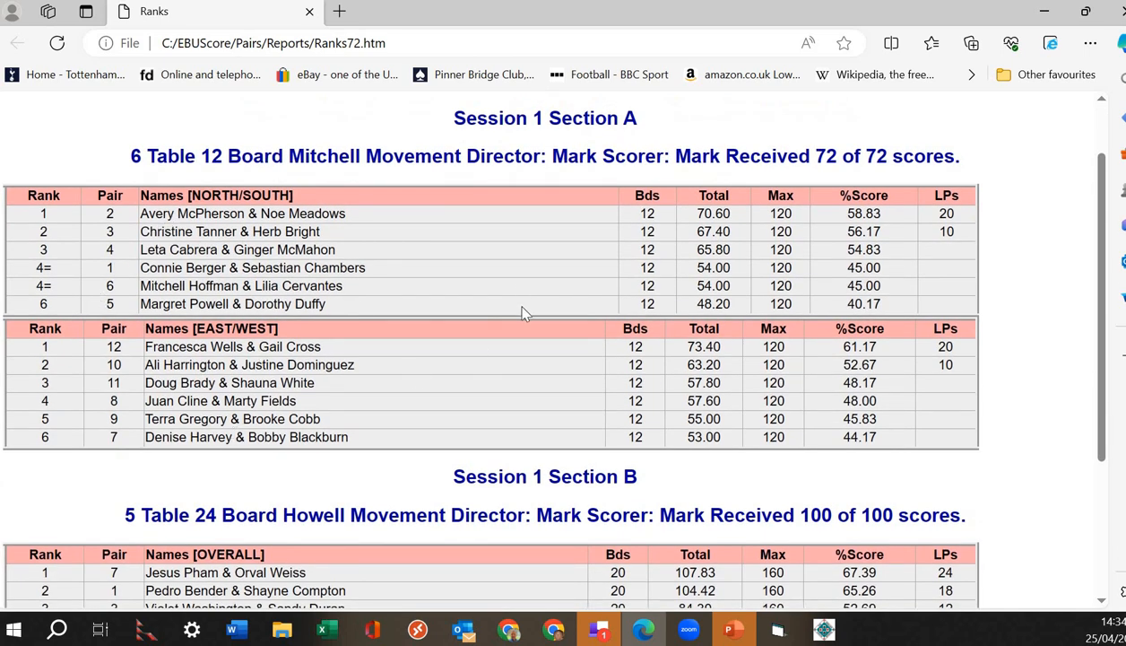
scroll(522, 314, "down", 3)
scroll(522, 316, "up", 1)
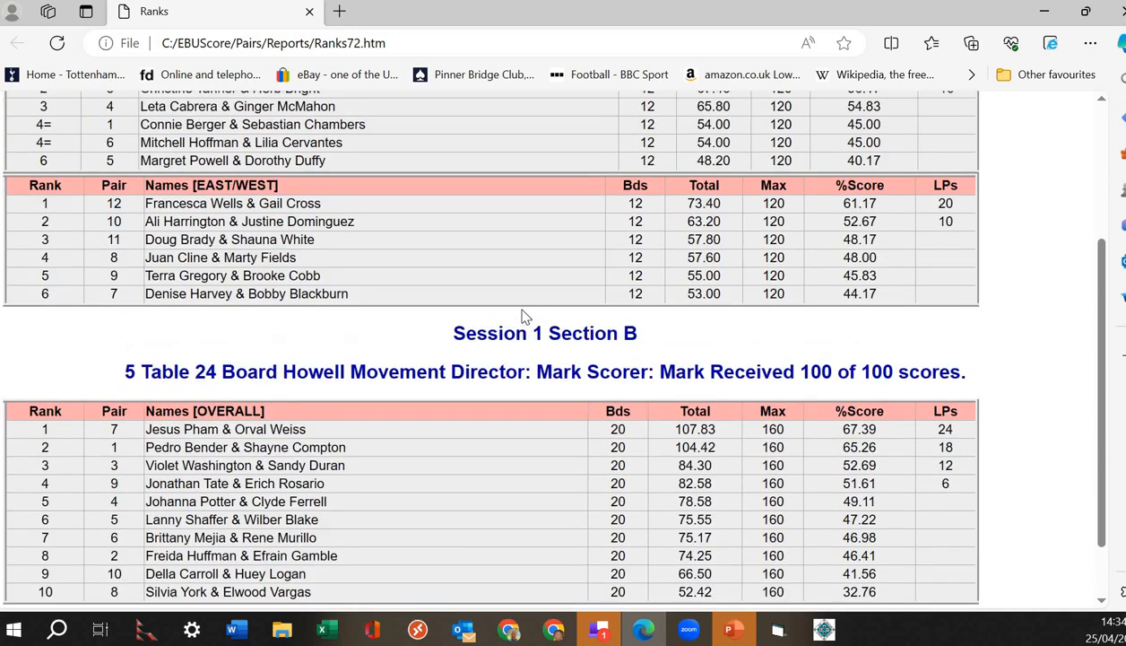
scroll(522, 316, "down", 1)
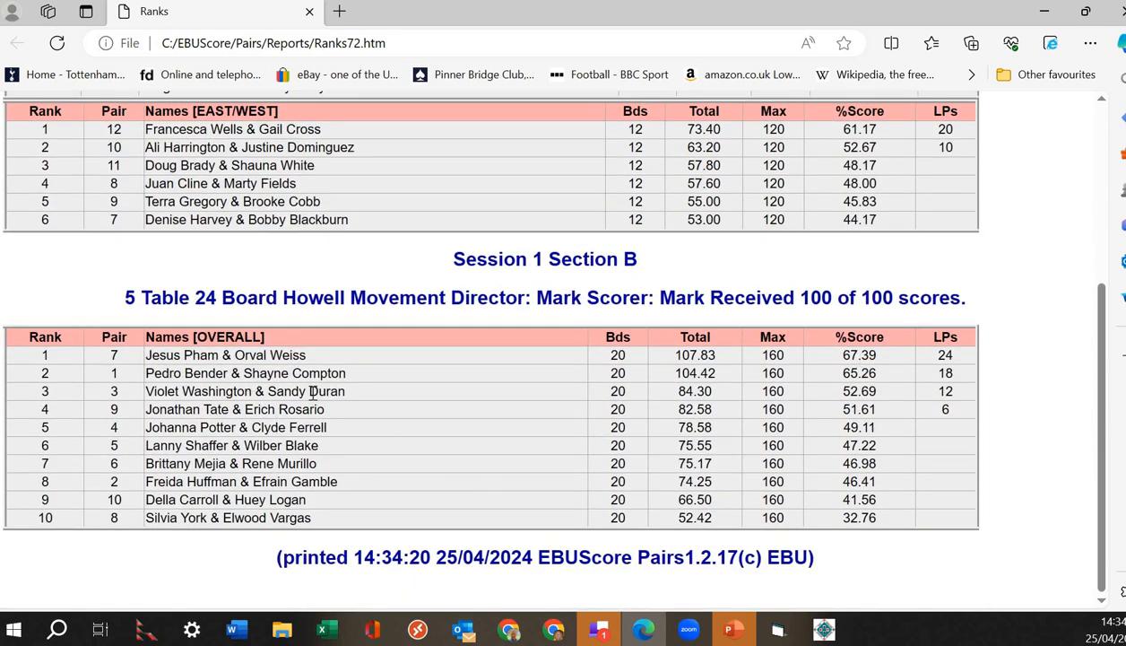
scroll(310, 418, "up", 1)
scroll(311, 421, "down", 1)
scroll(288, 394, "up", 5)
scroll(294, 399, "down", 3)
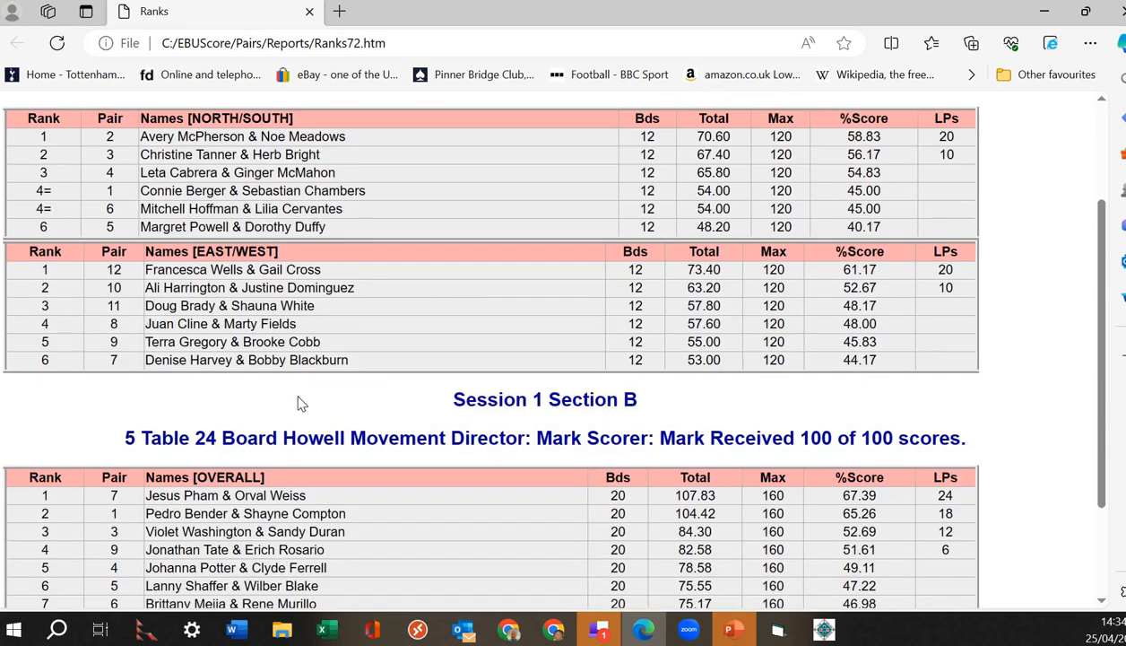
scroll(294, 395, "up", 3)
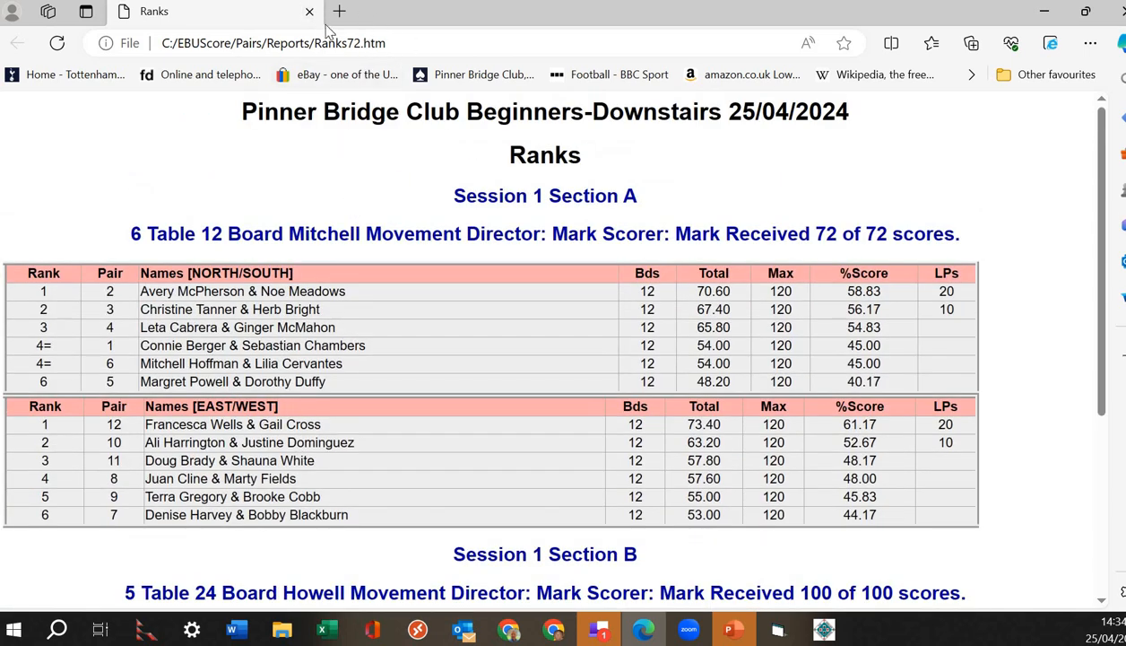
left_click(1046, 15)
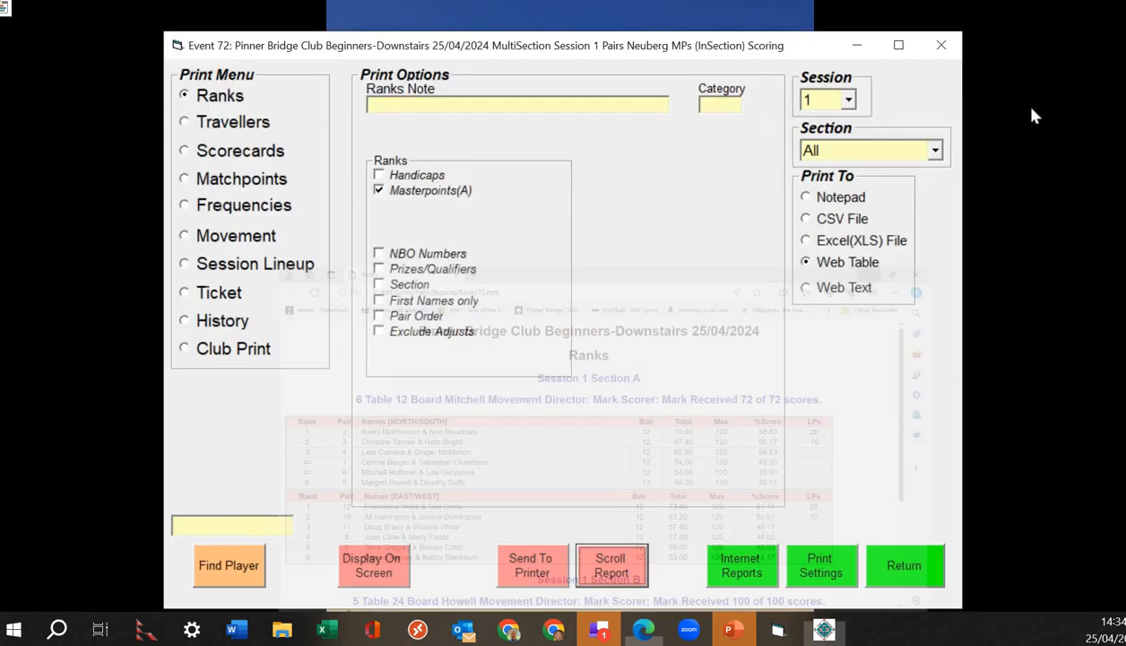